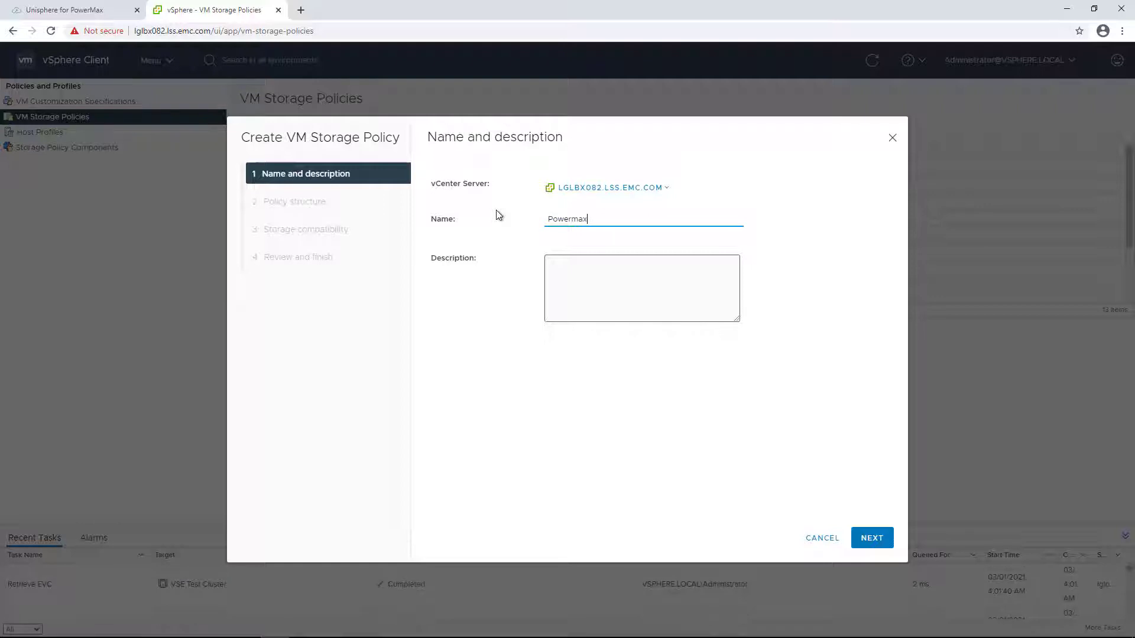
Name the new storage policy Powermax-optimized and enable datastore rules for VmaxVVolProvider storage.
type("mized")
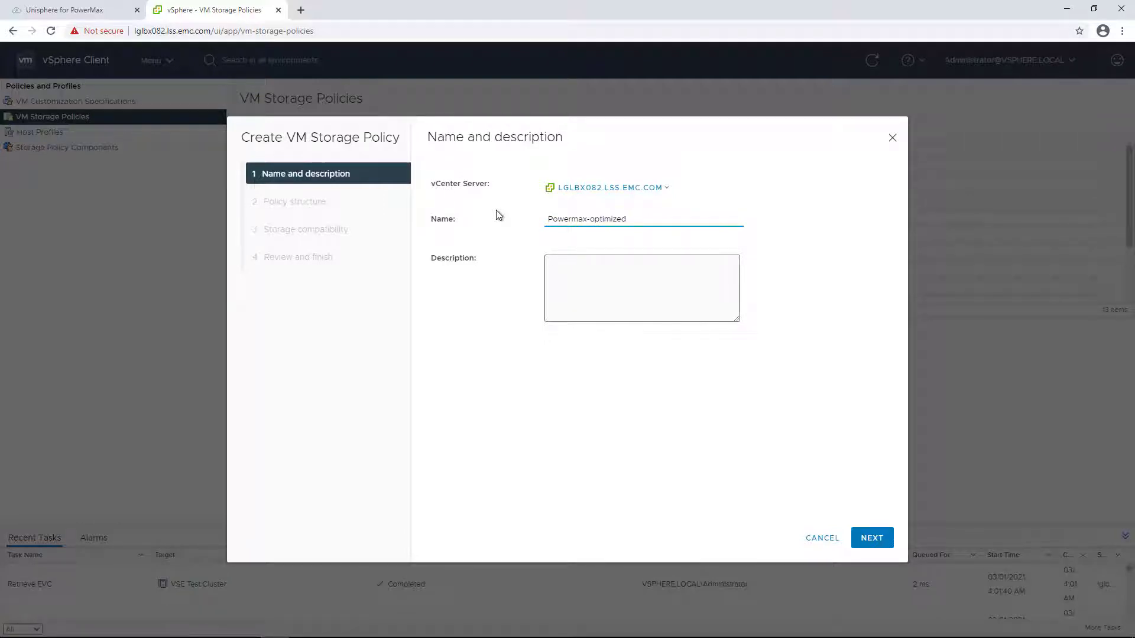
left_click(870, 544)
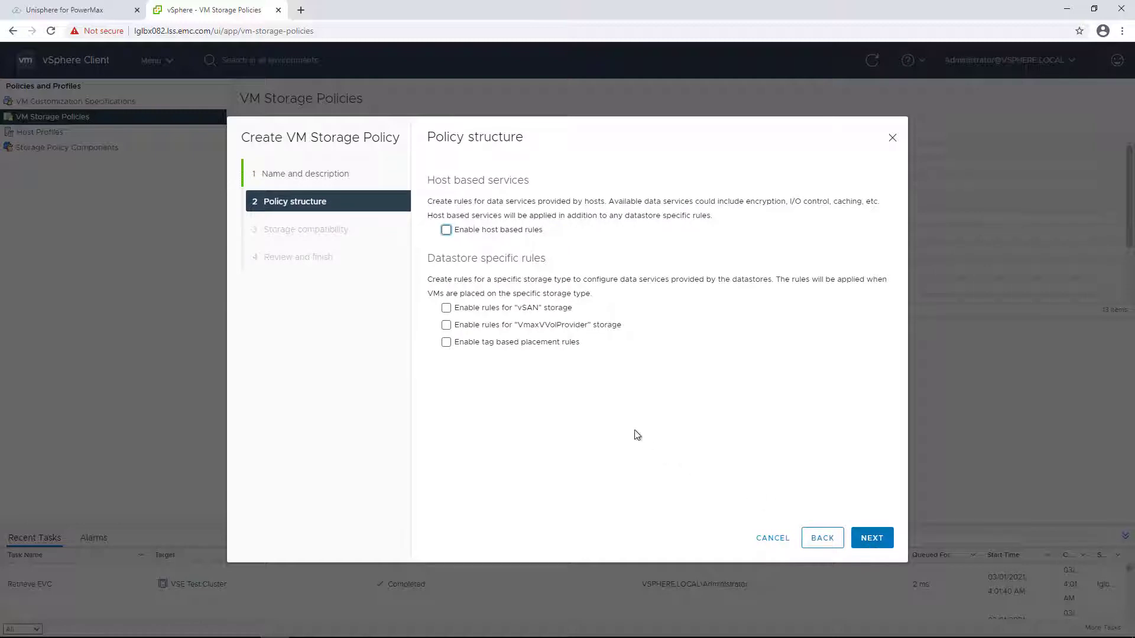
left_click(446, 325)
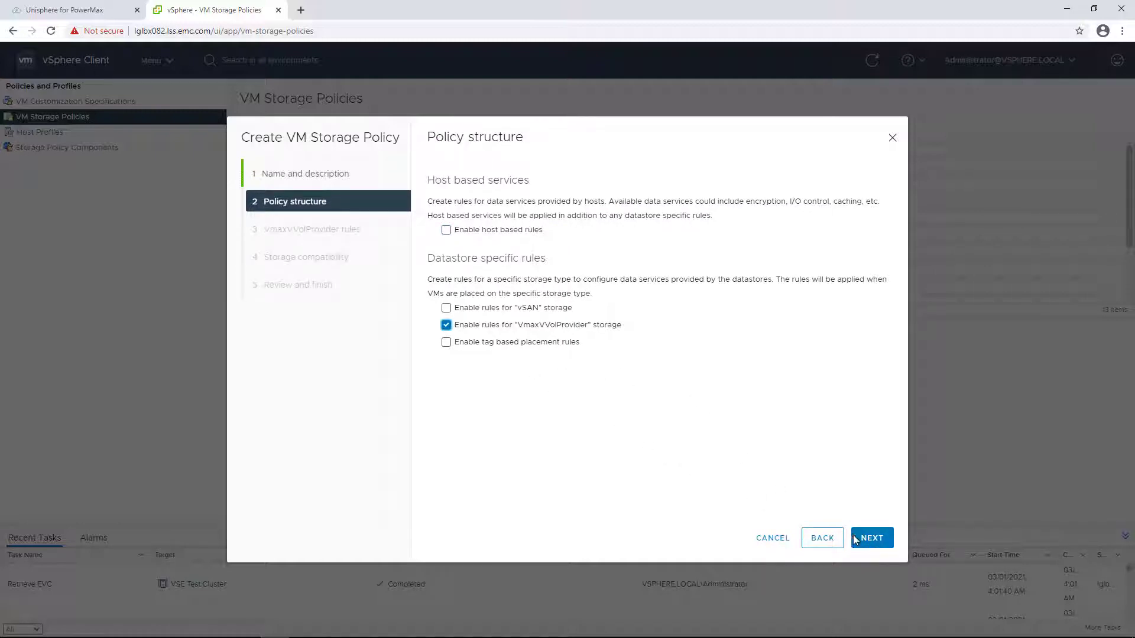
left_click(872, 538)
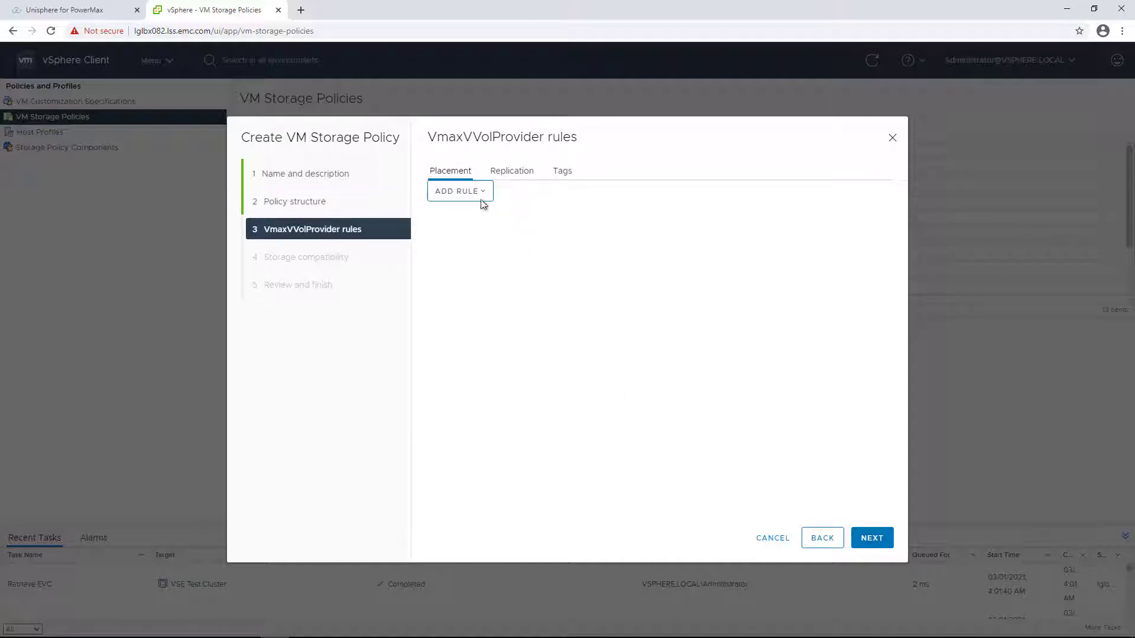
Add a Performance Index placement rule to the policy with the service level set to Optimized.
left_click(483, 202)
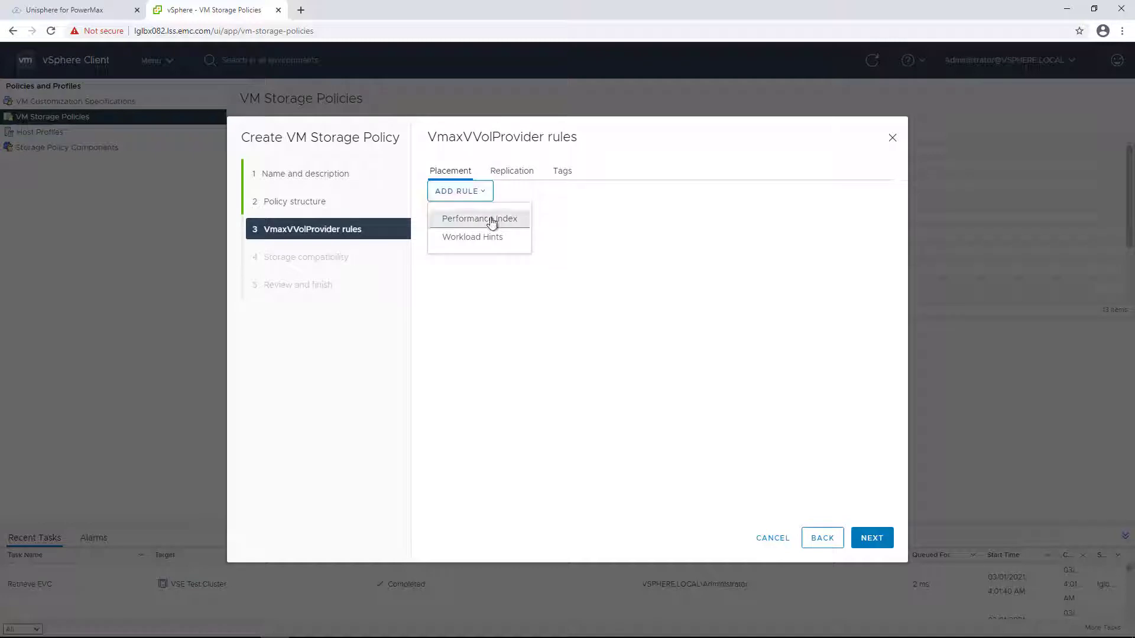
left_click(491, 220)
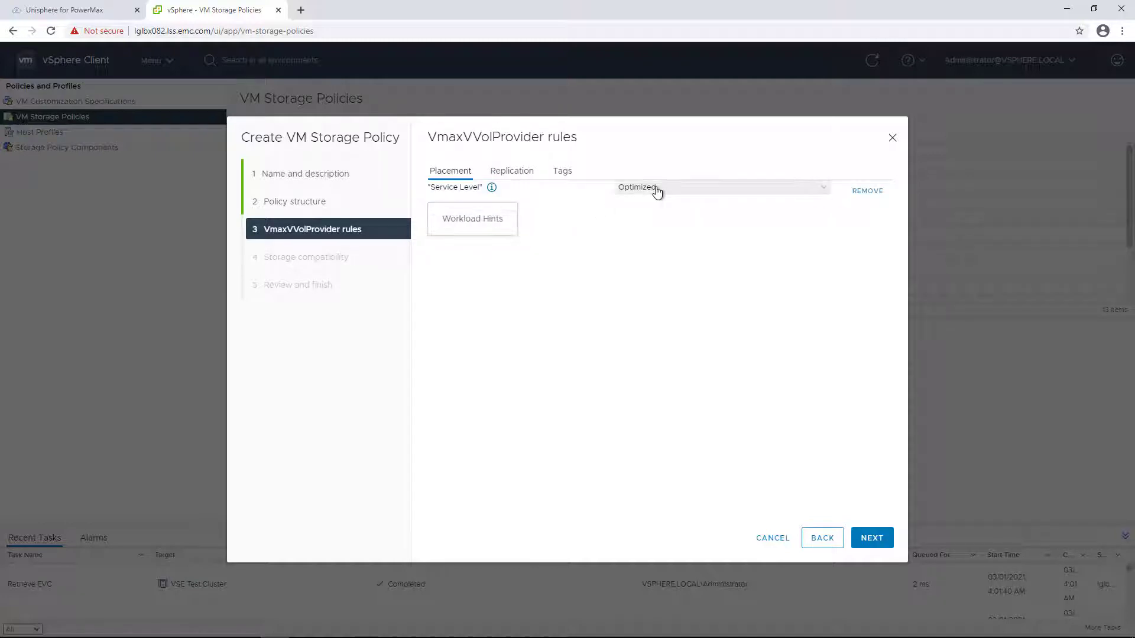
left_click(793, 190)
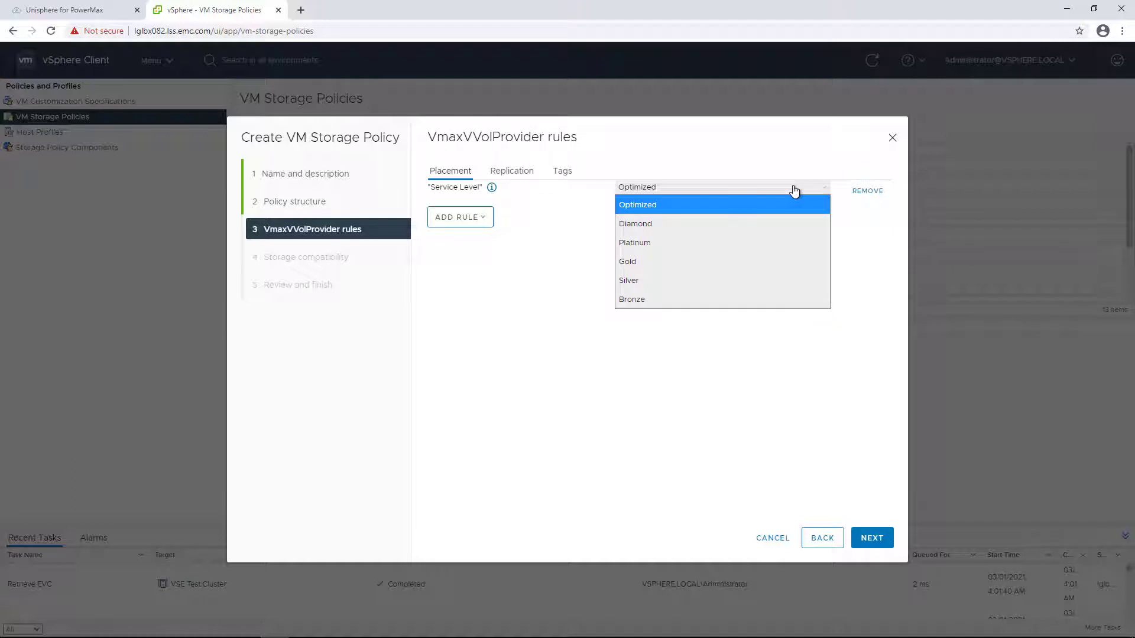
left_click(794, 190)
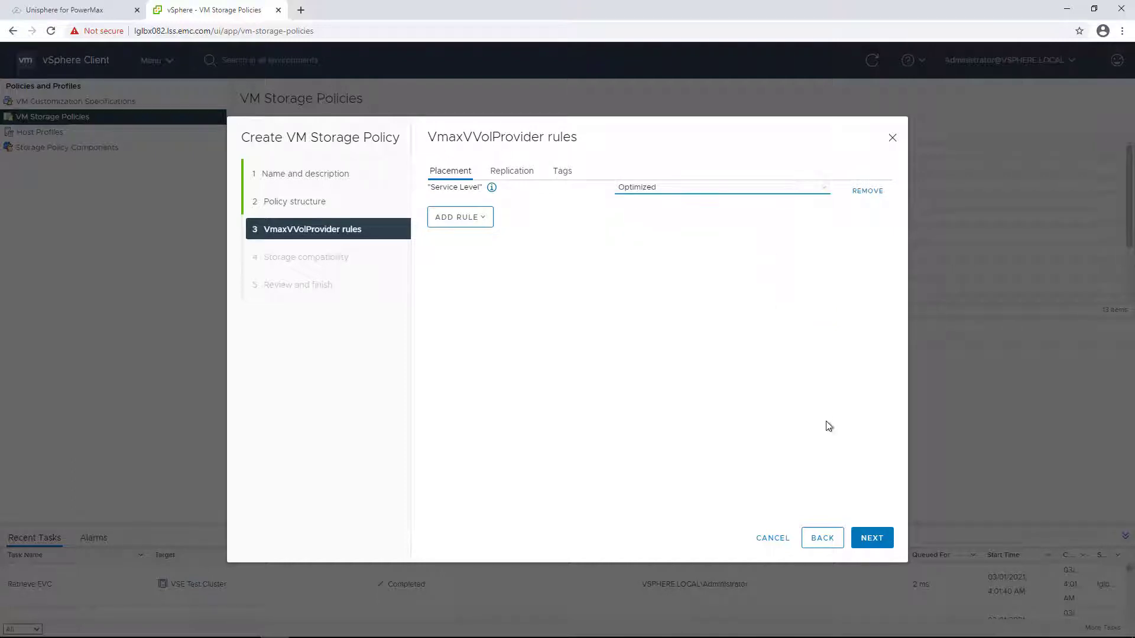
left_click(871, 540)
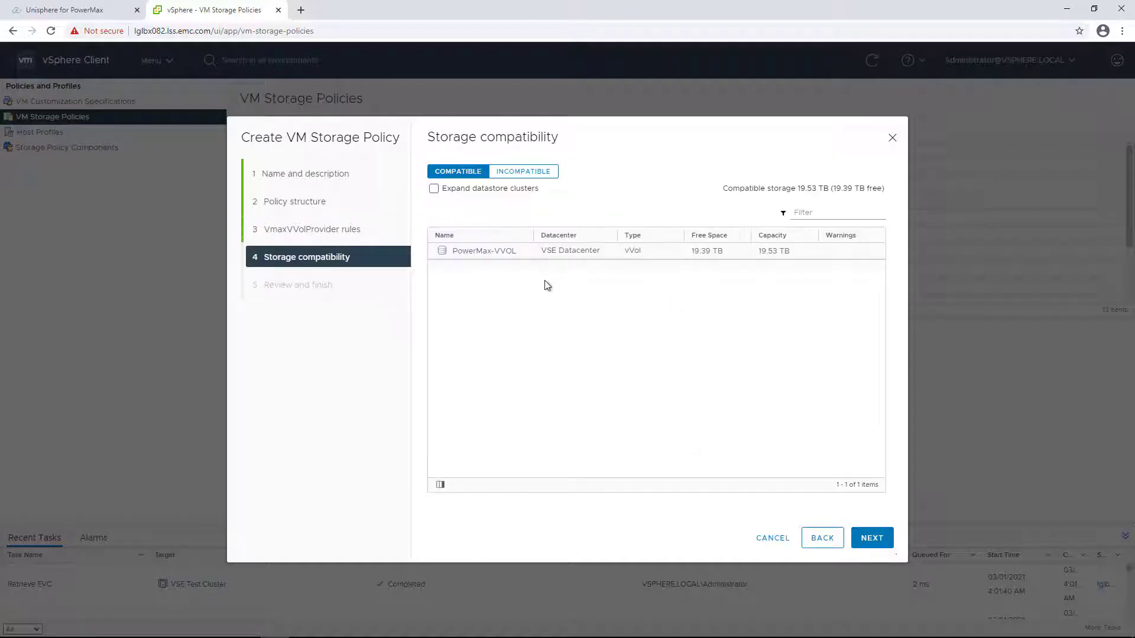
Check the compatible PowerMax-VVOL datastore, finish creating the policy and find Powermax-optimized in the policy list.
left_click(462, 251)
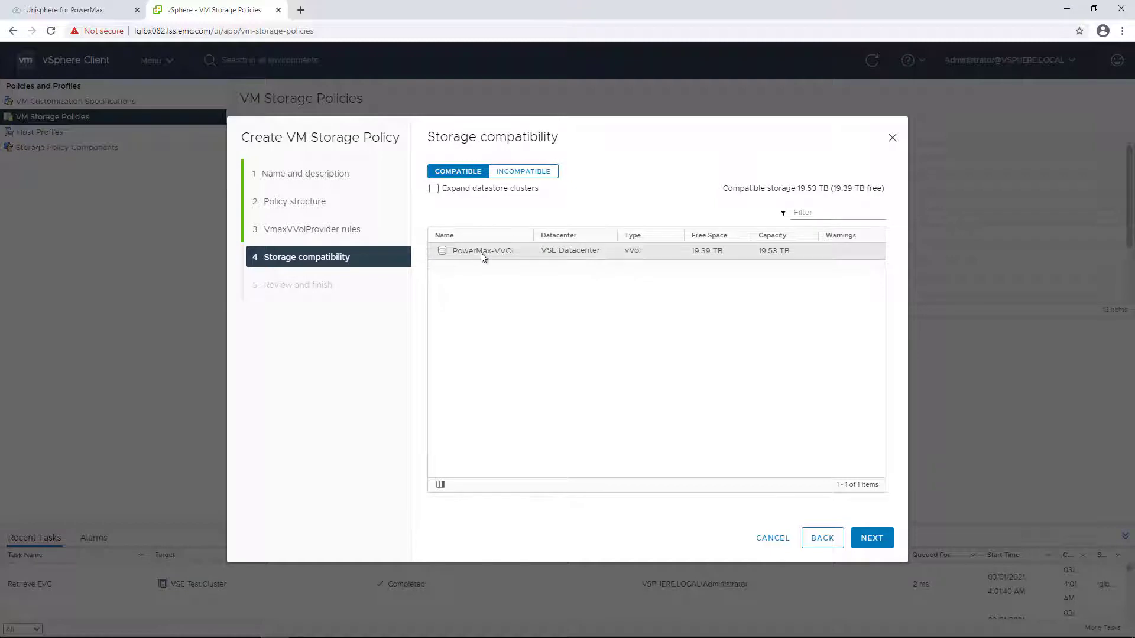
left_click(878, 543)
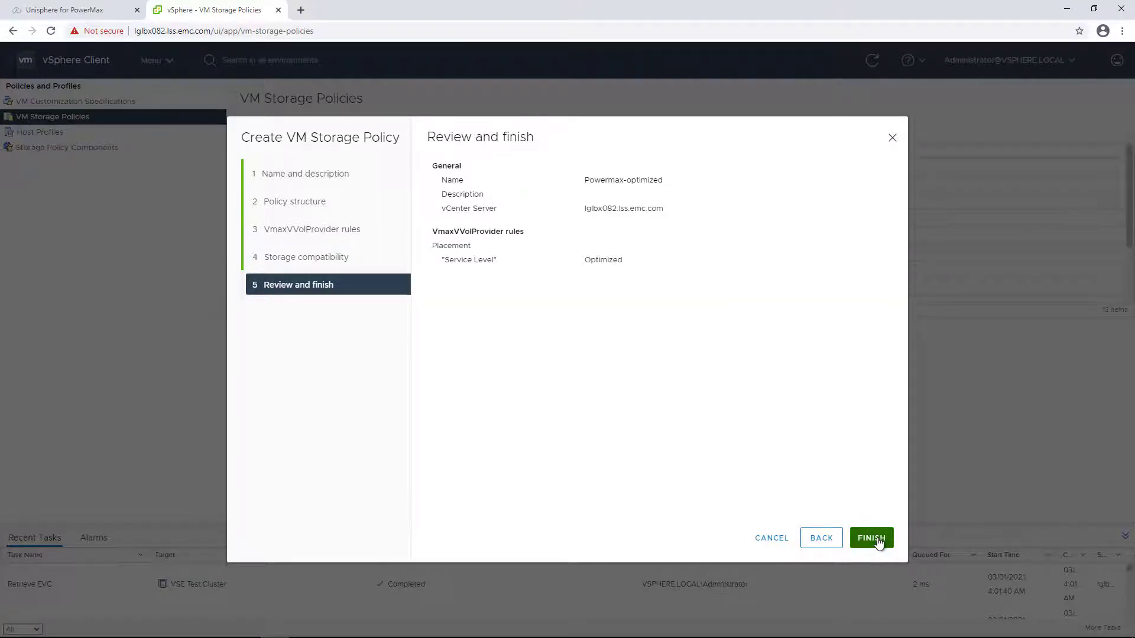
left_click(871, 538)
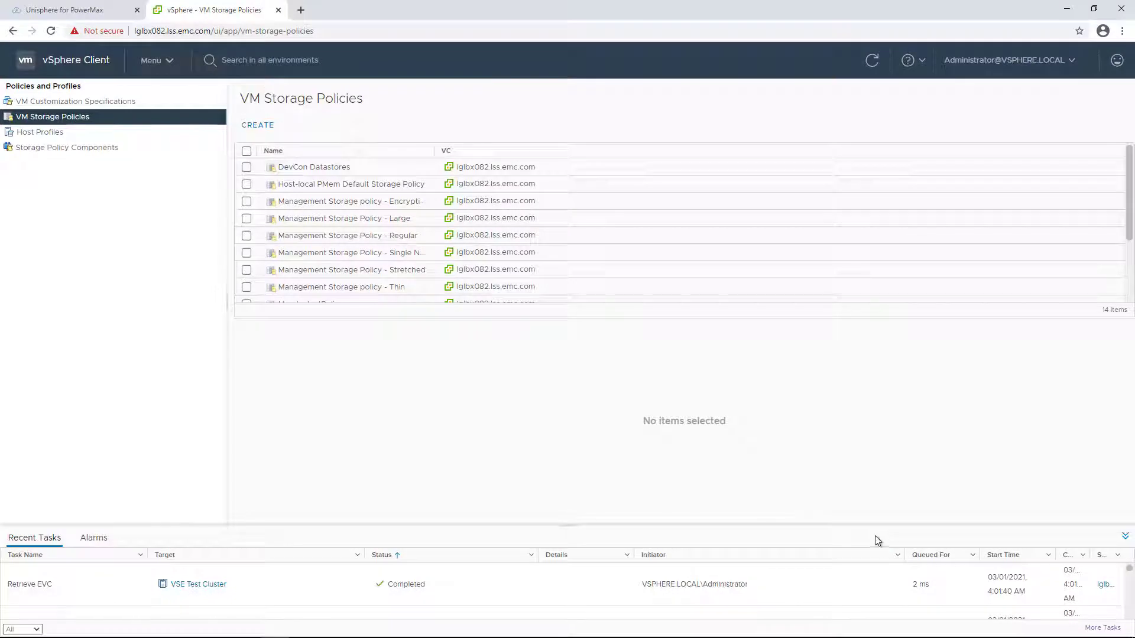
scroll(376, 256, "down", 3)
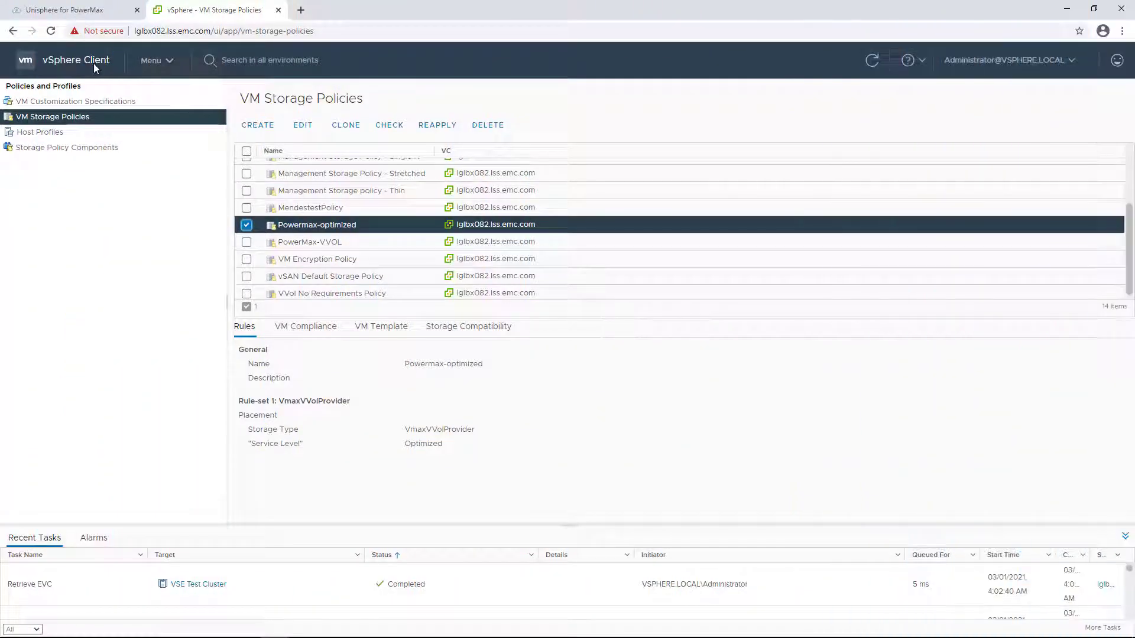
In Workload Management, create a namespace named tomer-ns on VSE Test Cluster with network-1 and dismiss its introduction.
left_click(93, 63)
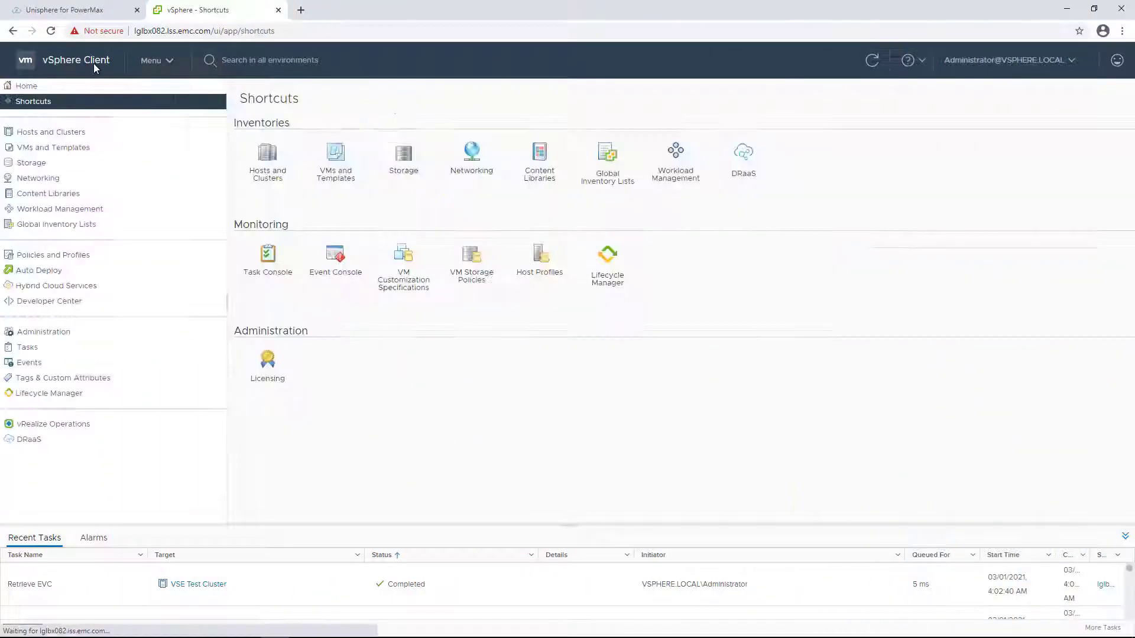
left_click(676, 160)
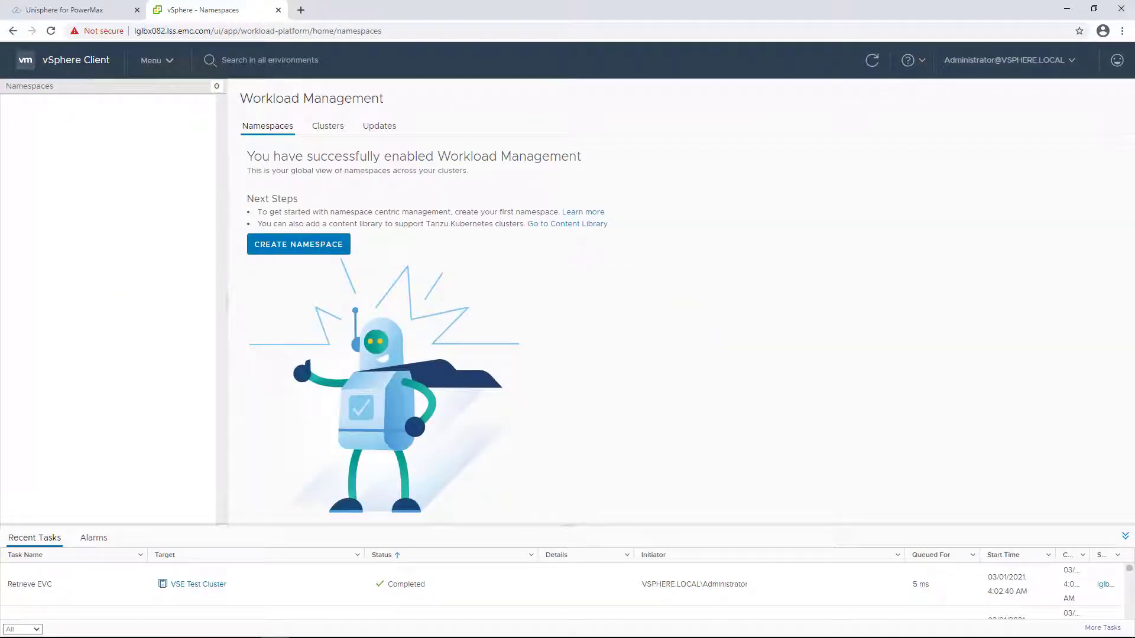
left_click(300, 246)
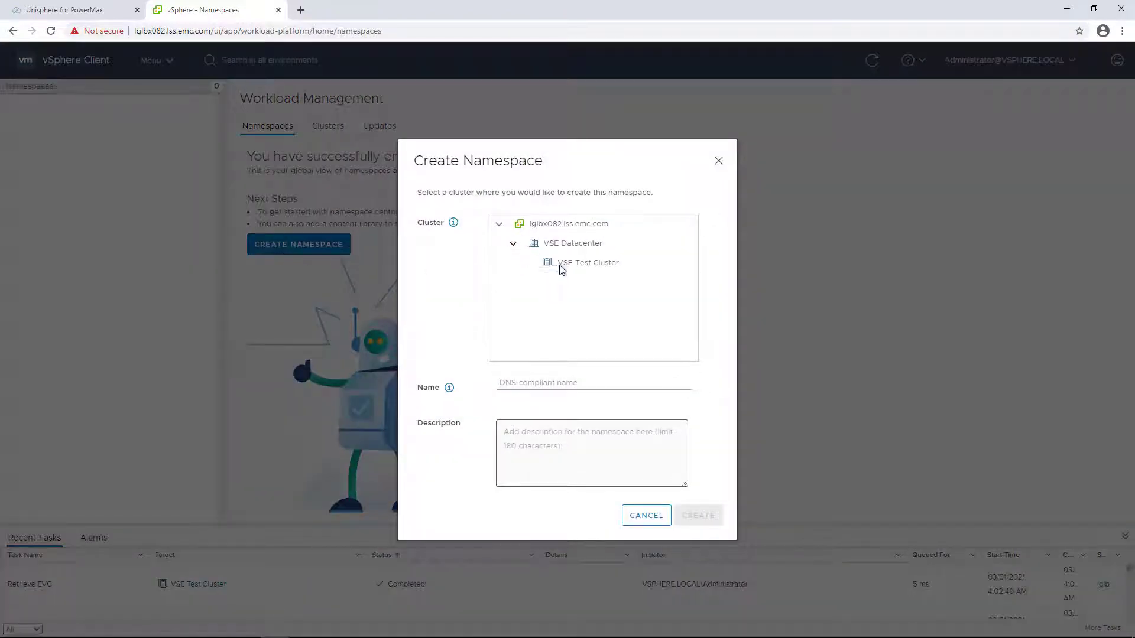
left_click(566, 264)
left_click(526, 366)
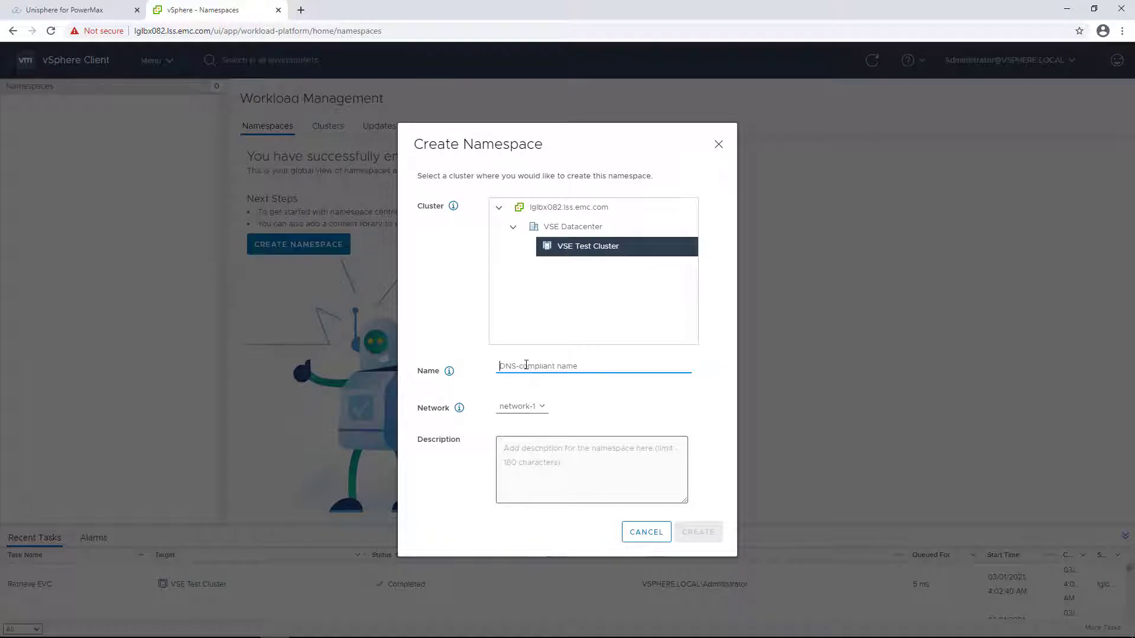
type("tomer-ns")
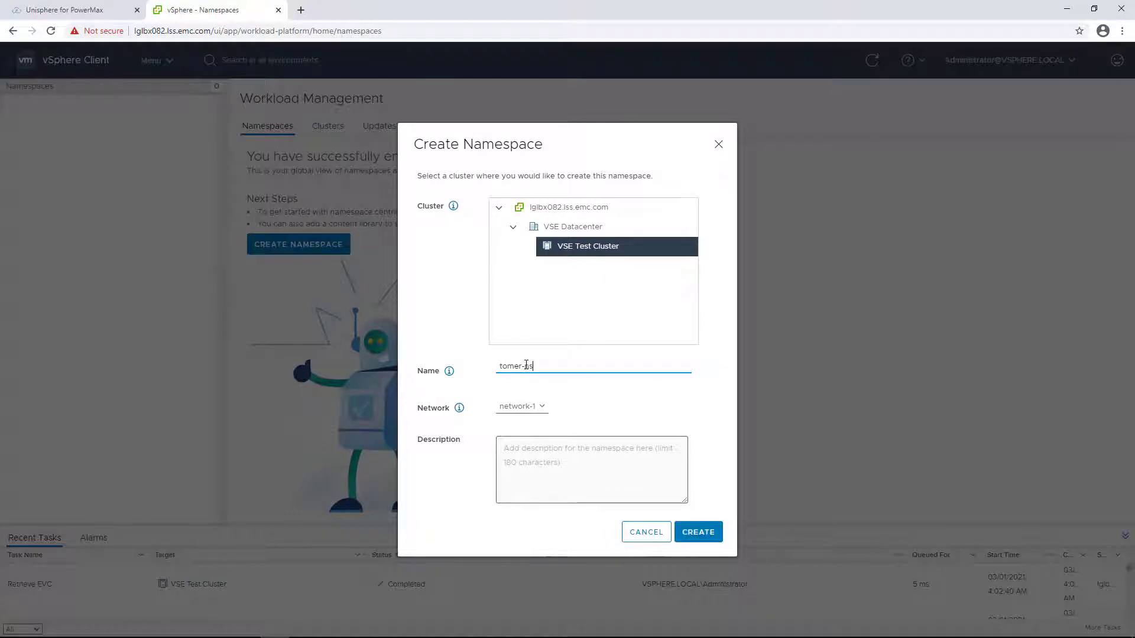
left_click(695, 534)
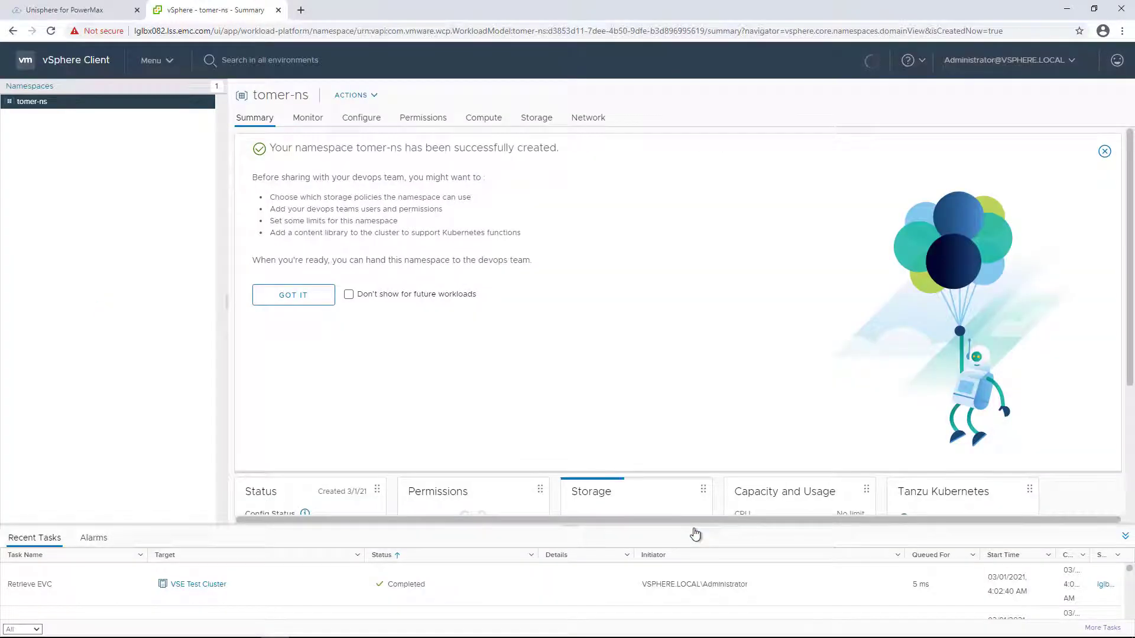
left_click(305, 296)
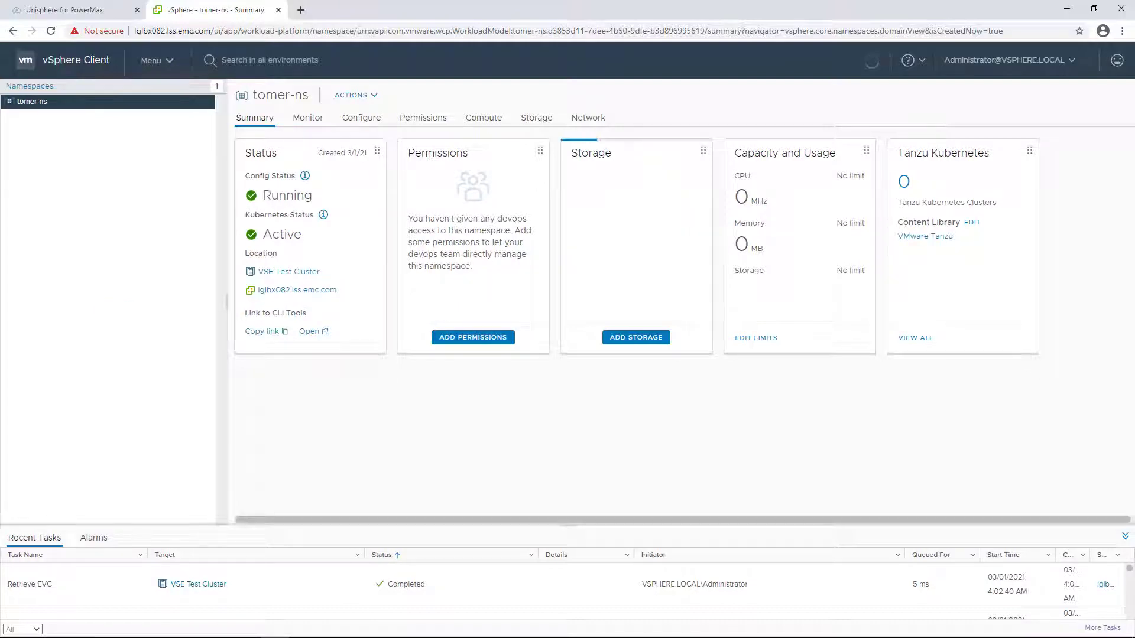
Give the Administrator account from the vsphere.local identity source the Can edit role on the new namespace.
left_click(478, 338)
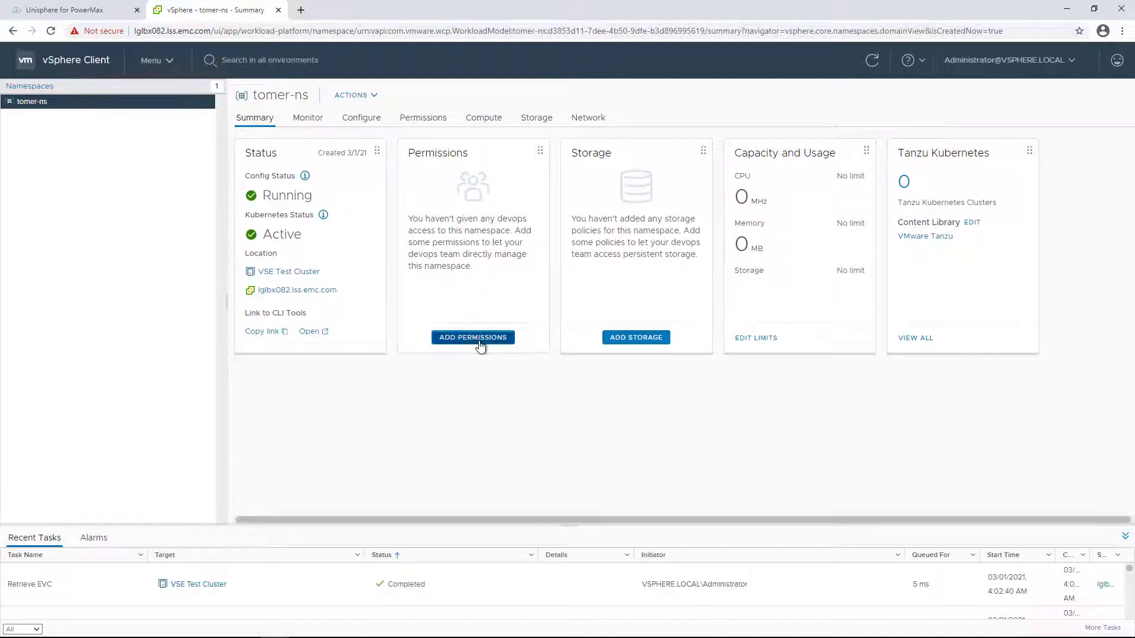
left_click(608, 312)
left_click(601, 347)
left_click(568, 339)
type("admini")
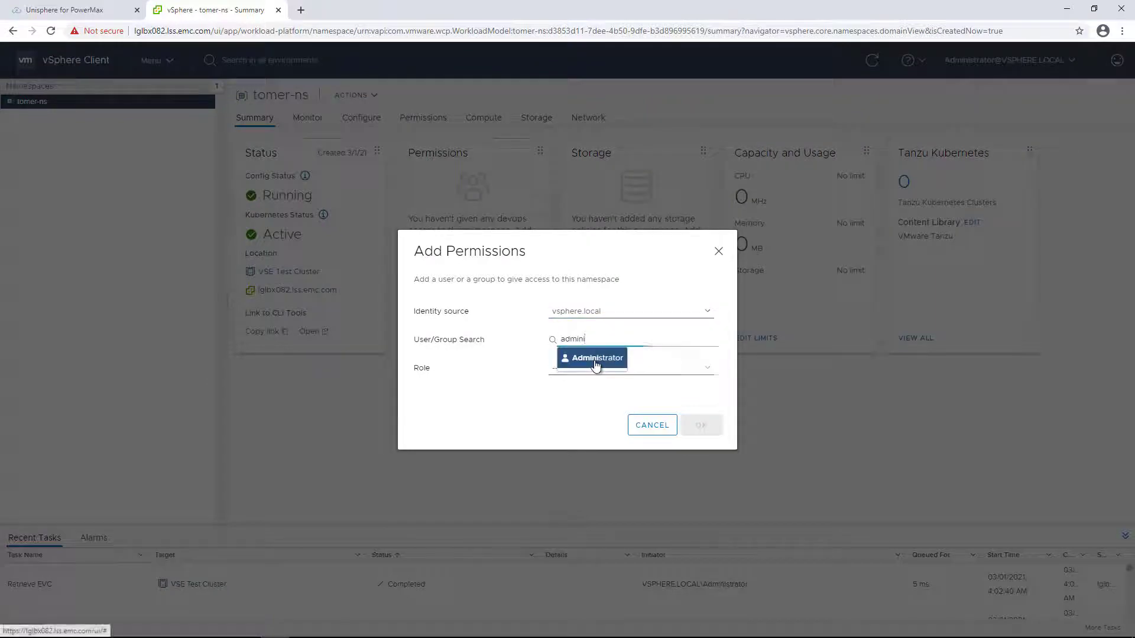
left_click(596, 359)
left_click(597, 368)
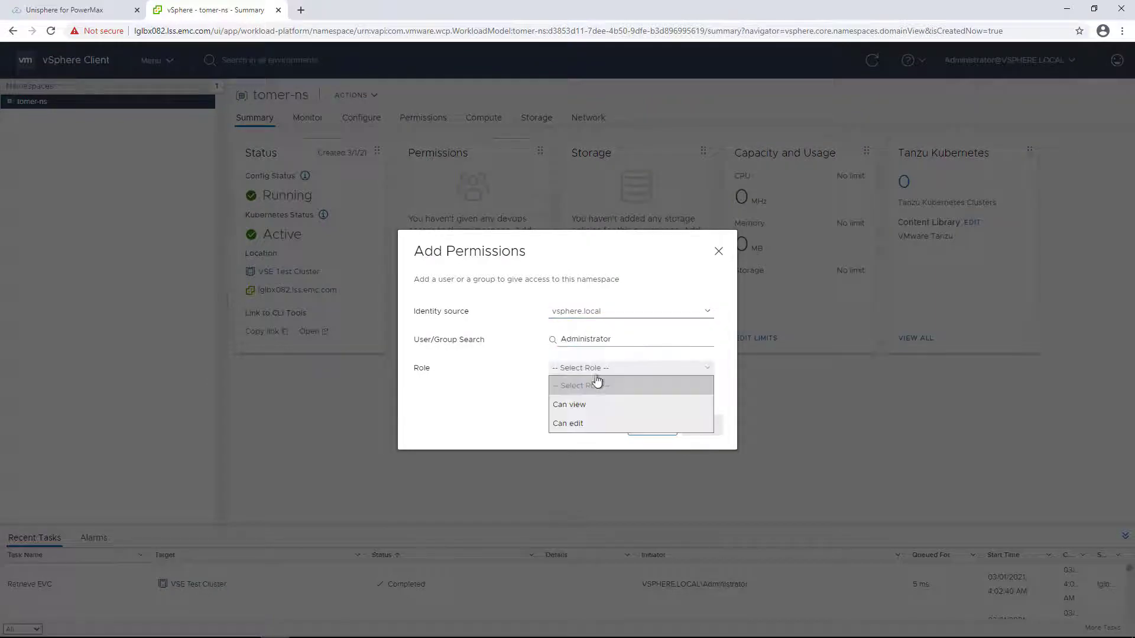
left_click(598, 422)
left_click(701, 425)
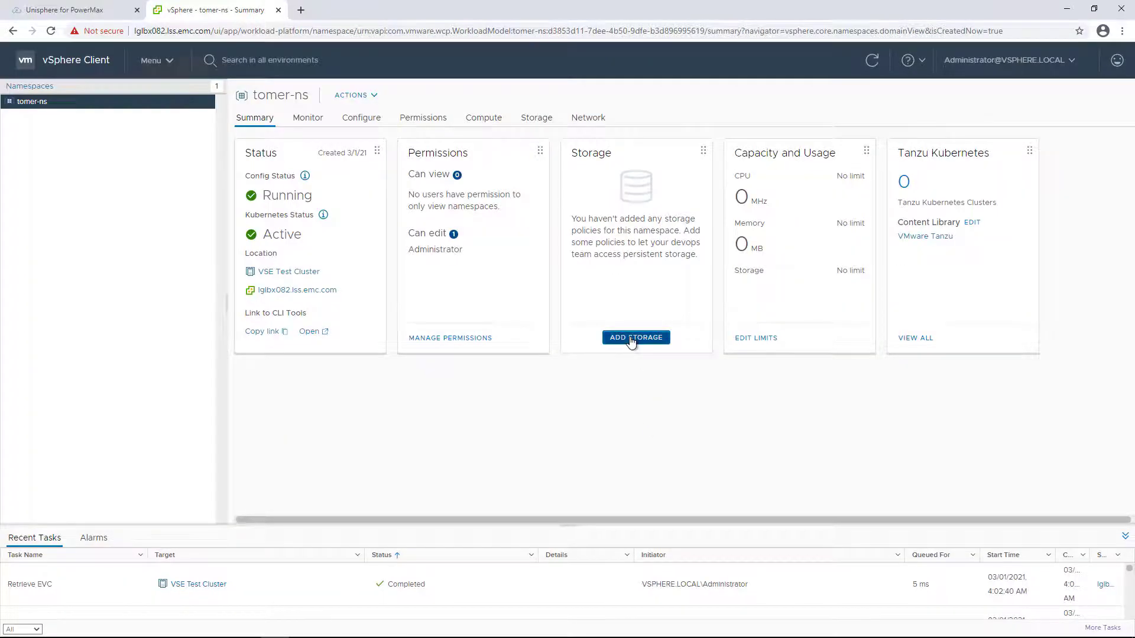
Assign the Powermax-optimized storage policy to the namespace after expanding its available datastores.
left_click(633, 340)
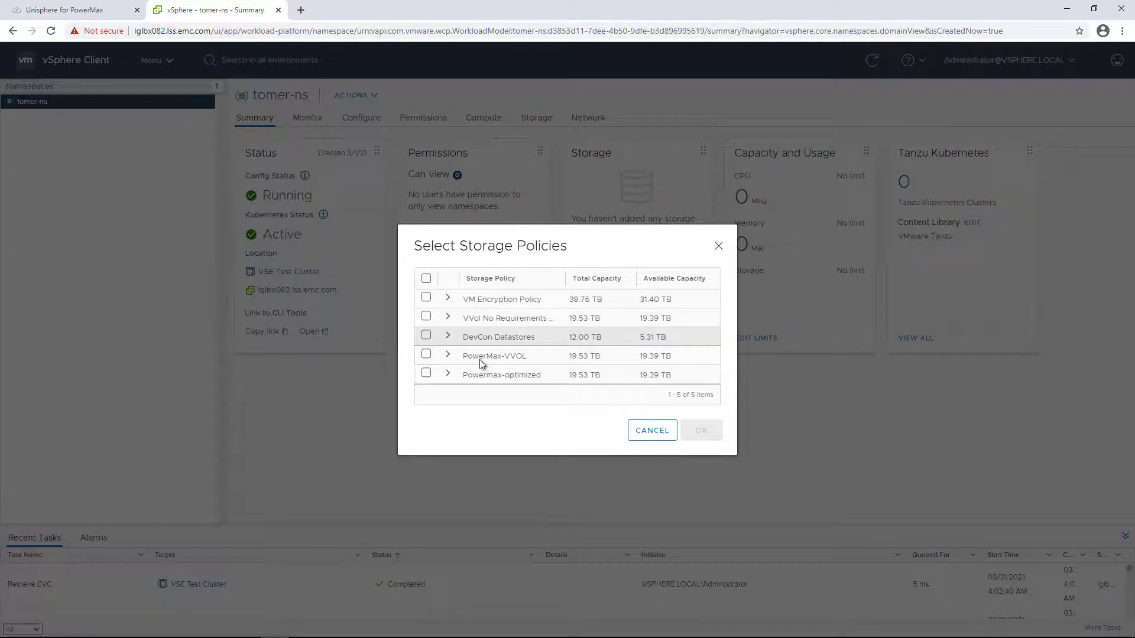
left_click(447, 373)
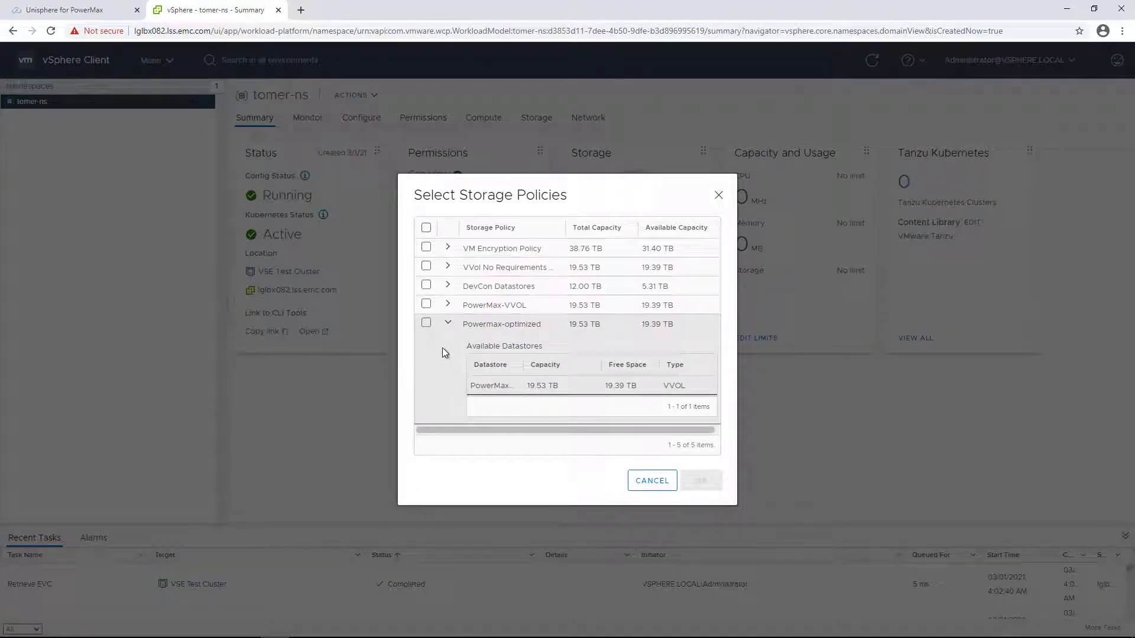
left_click(426, 323)
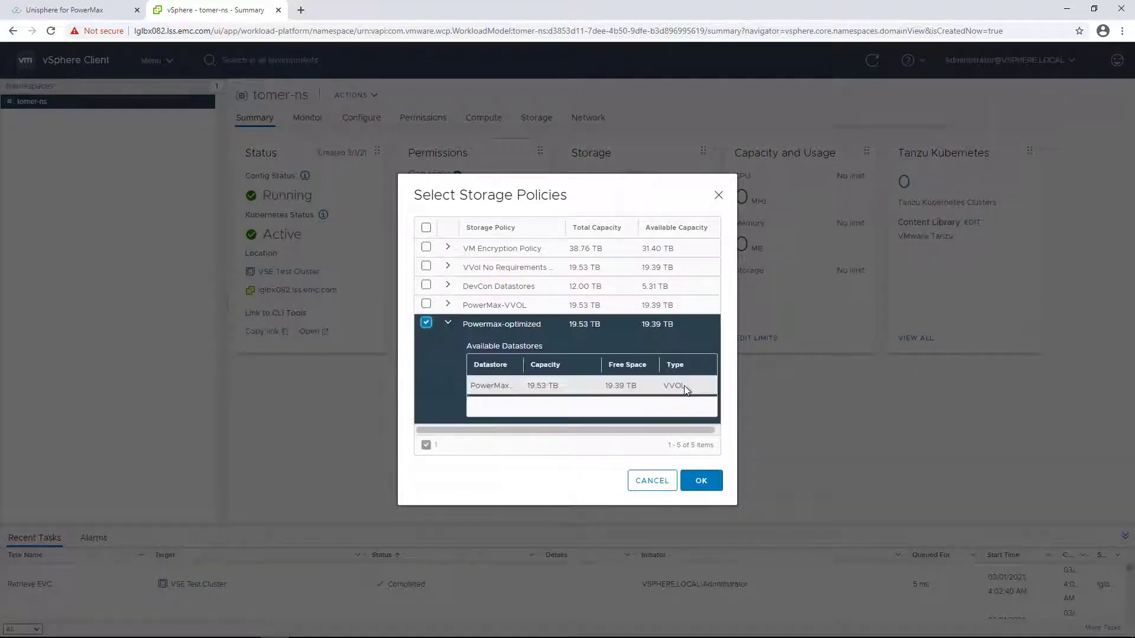
left_click(700, 483)
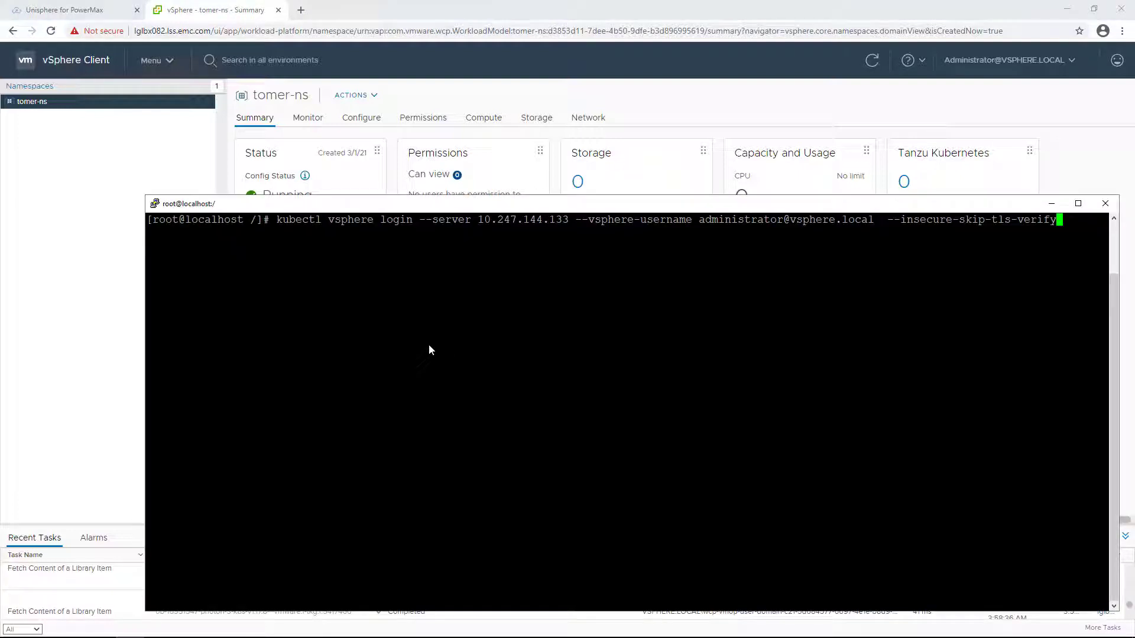
In the terminal, log in with kubectl vsphere to server 10.247.144.133 using --insecure-skip-tls-verify, entering the administrator account's password.
key("Return")
key("Return")
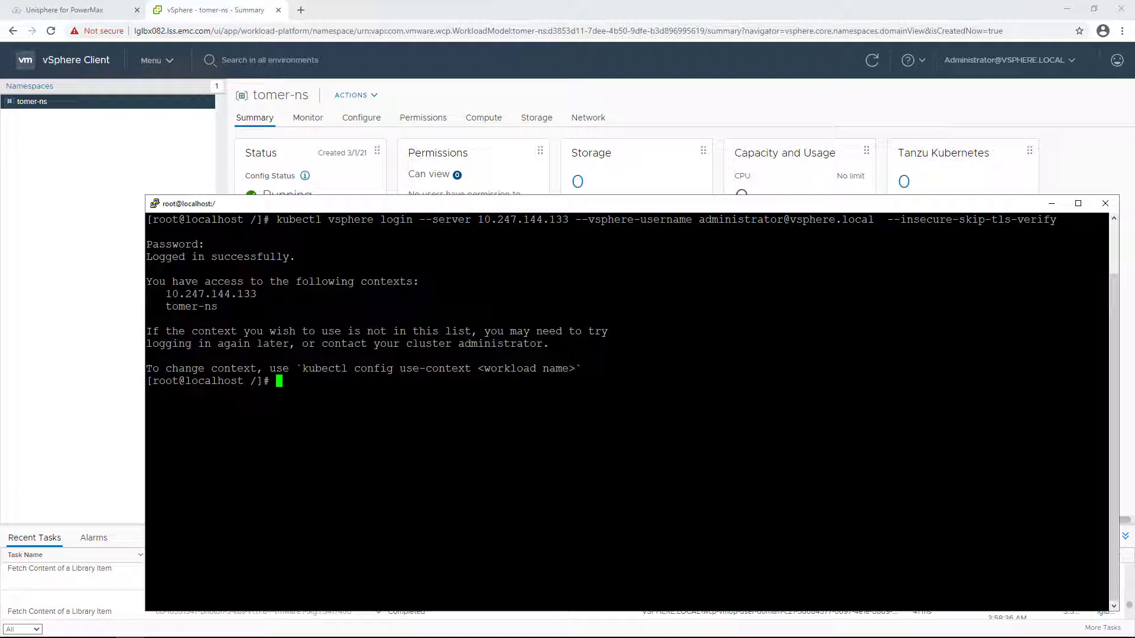
Switch the kubectl context to tomer-ns with kubectl config use-context.
left_click_drag(302, 368, 470, 368)
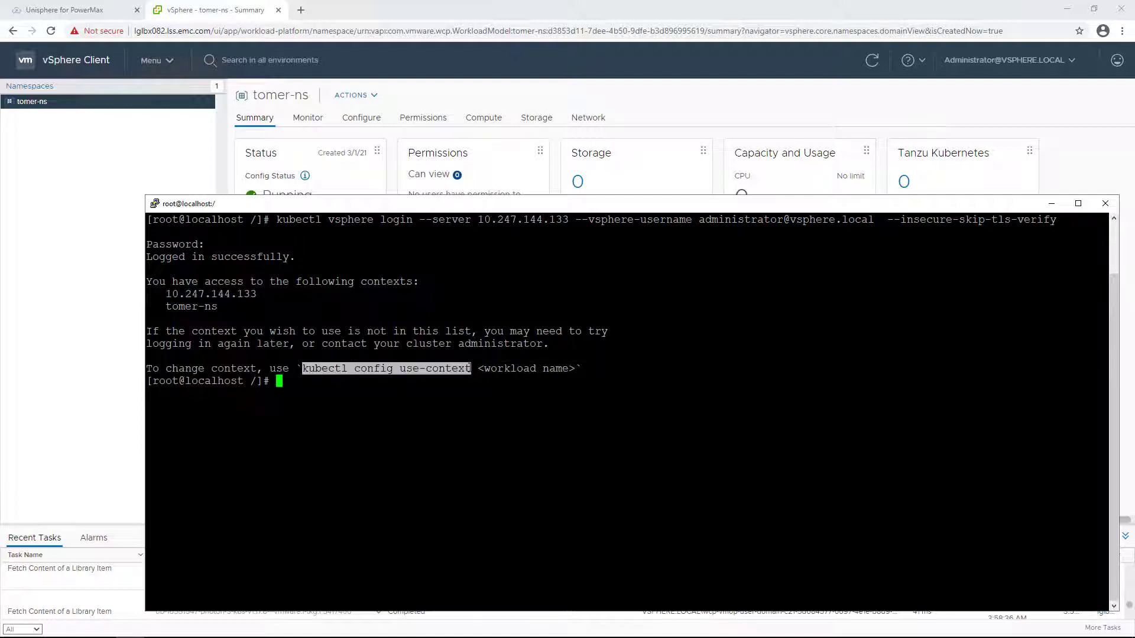
right_click(471, 369)
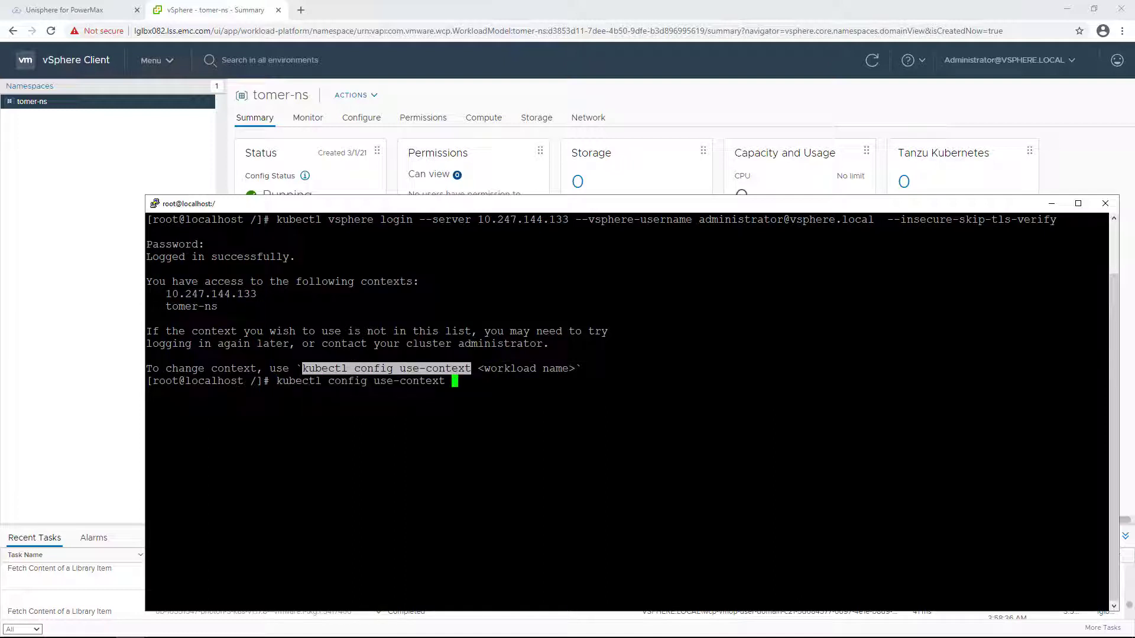
double_click(187, 306)
right_click(187, 306)
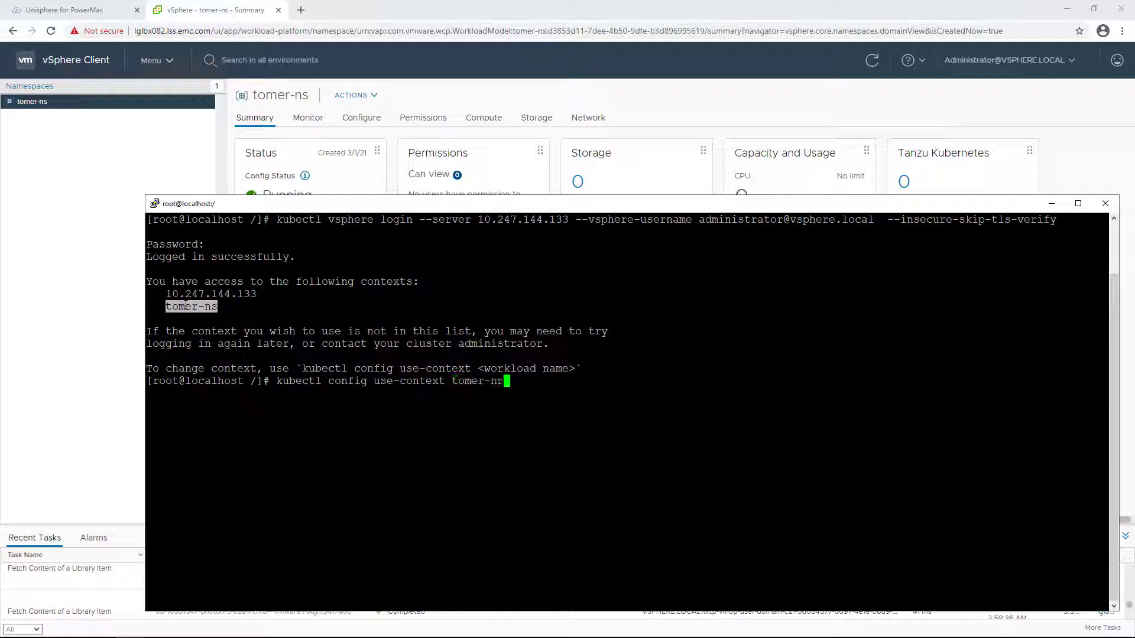
key("Return")
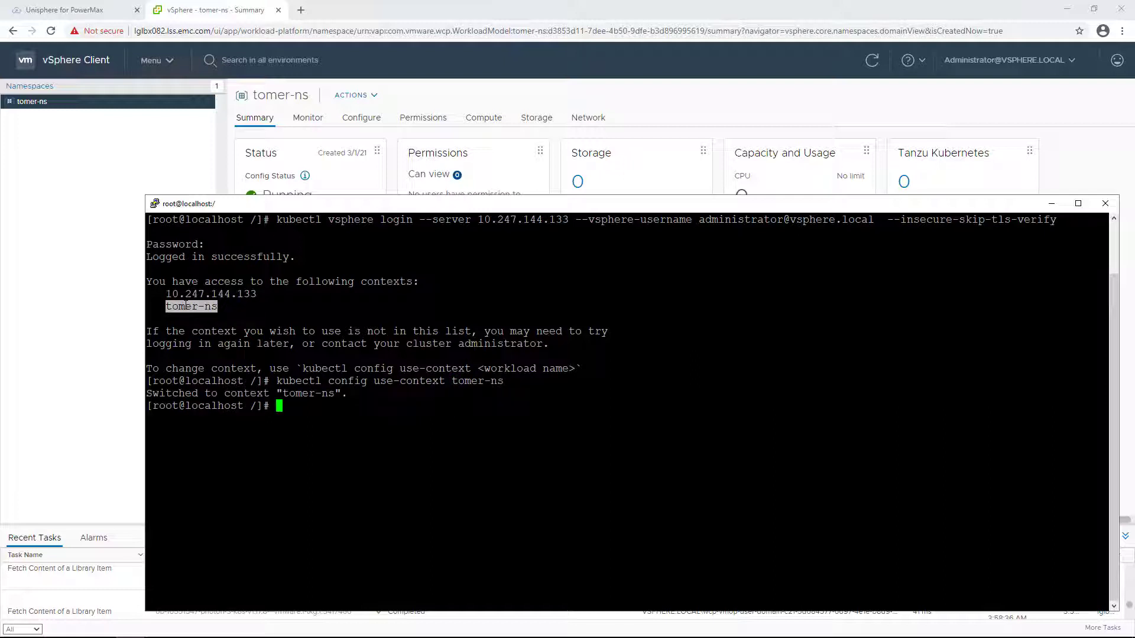
List the namespace's storage classes with kubectl get sc and check the powermax-optimized entry.
type("kube")
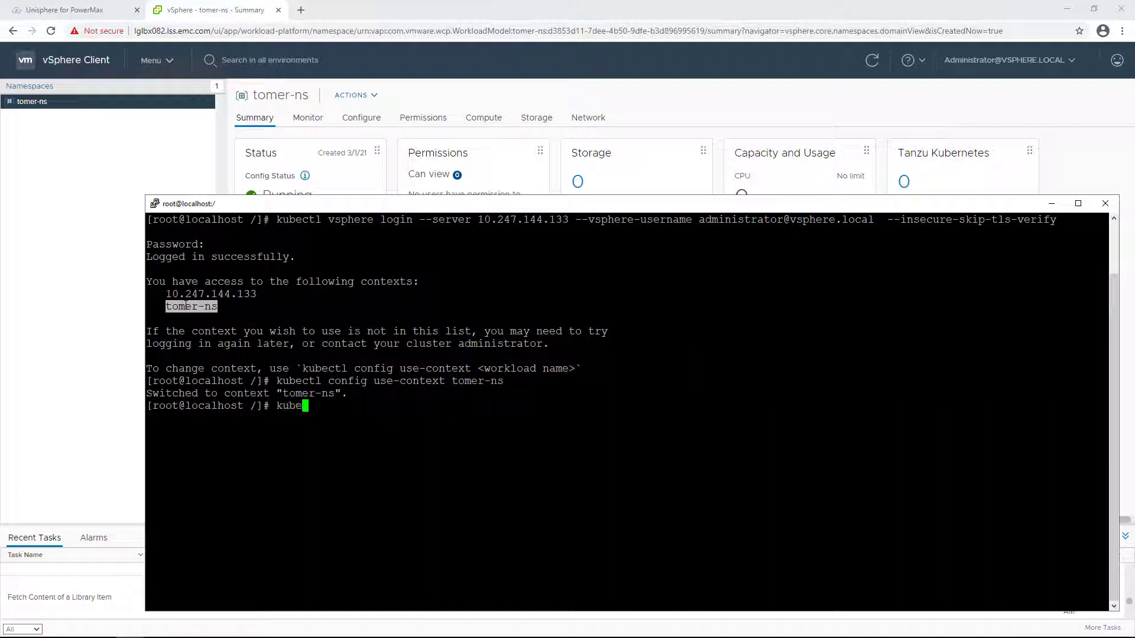
type("ctl get ")
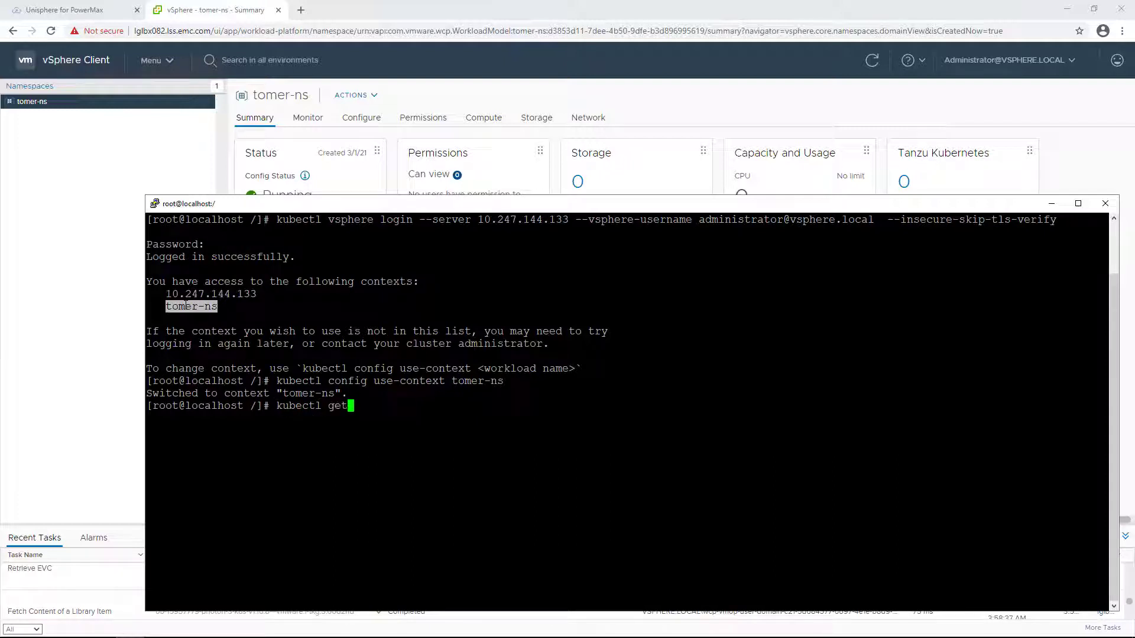
type("sc")
key("Return")
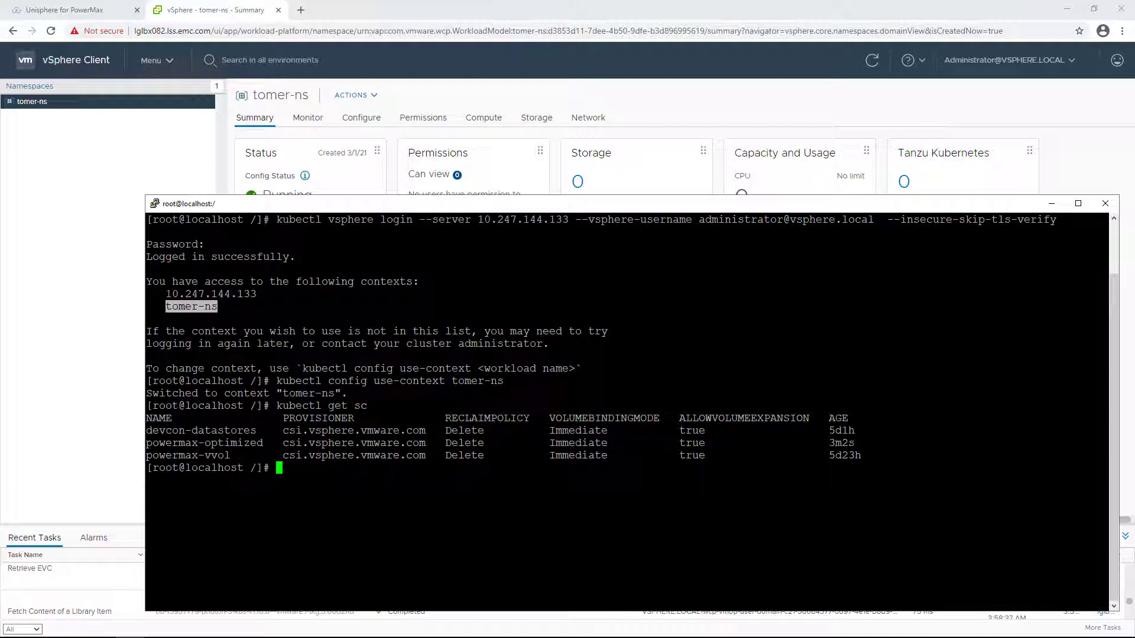
double_click(183, 444)
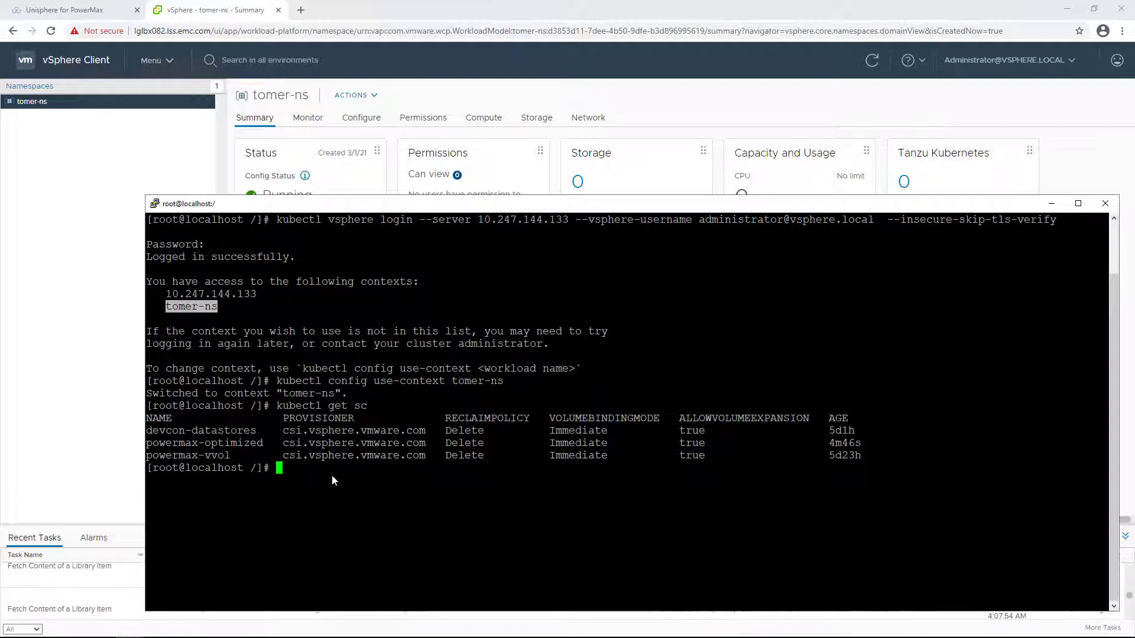
left_click(331, 474)
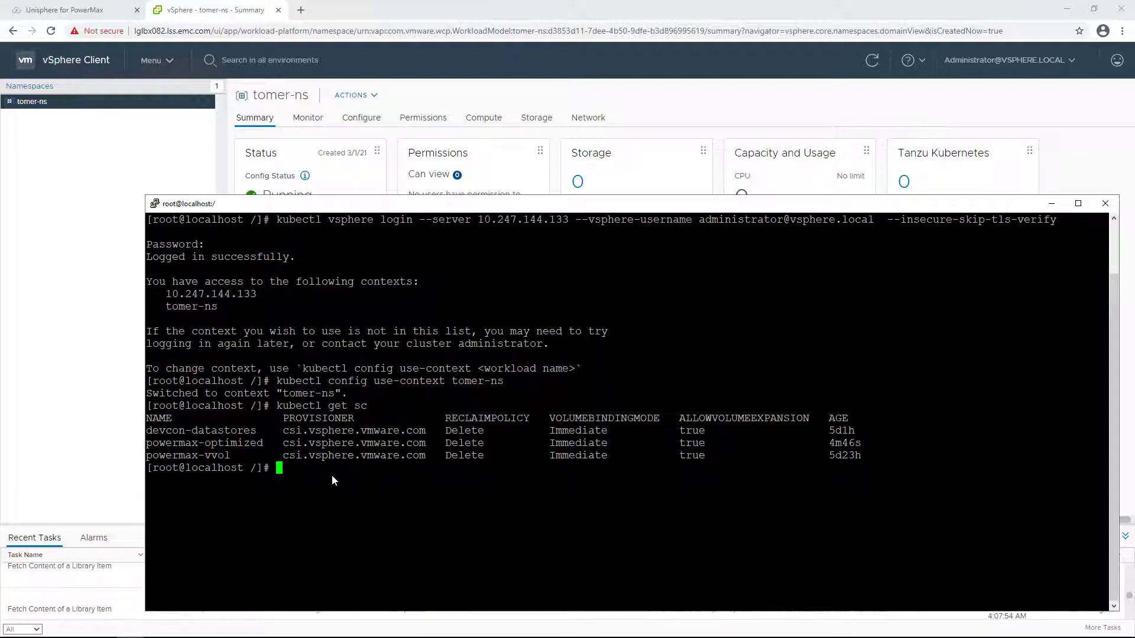
Print /tkg.yaml to check the control plane and worker storage classes, and create the Tanzu Kubernetes cluster with kubectl create -f /tkg.yaml.
type("cat /tkg.yaml")
key("Return")
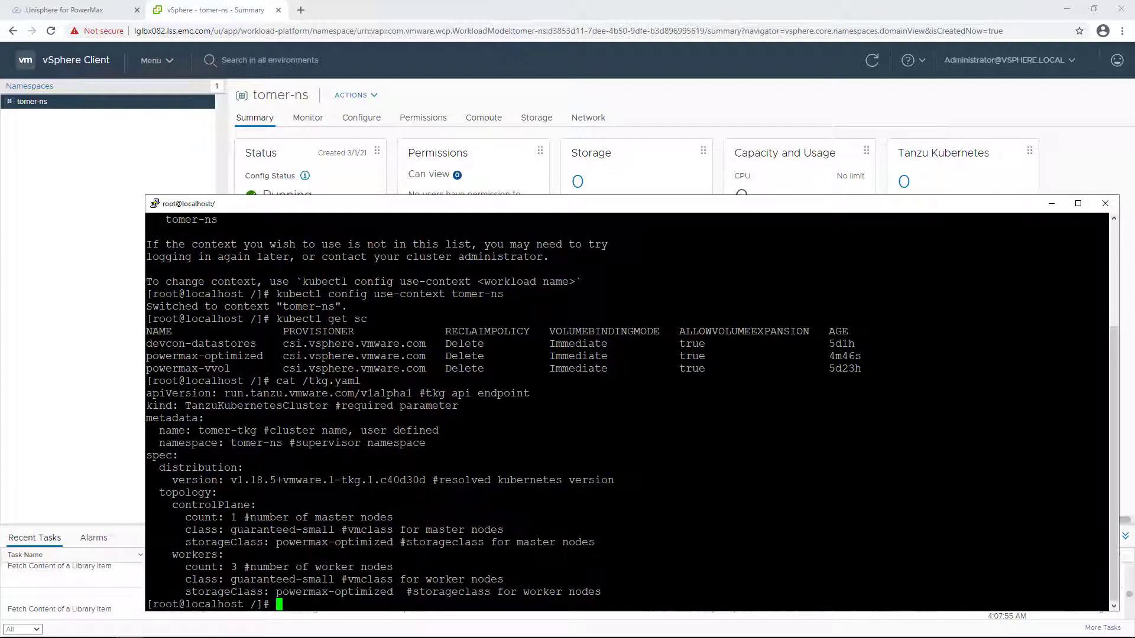
double_click(331, 542)
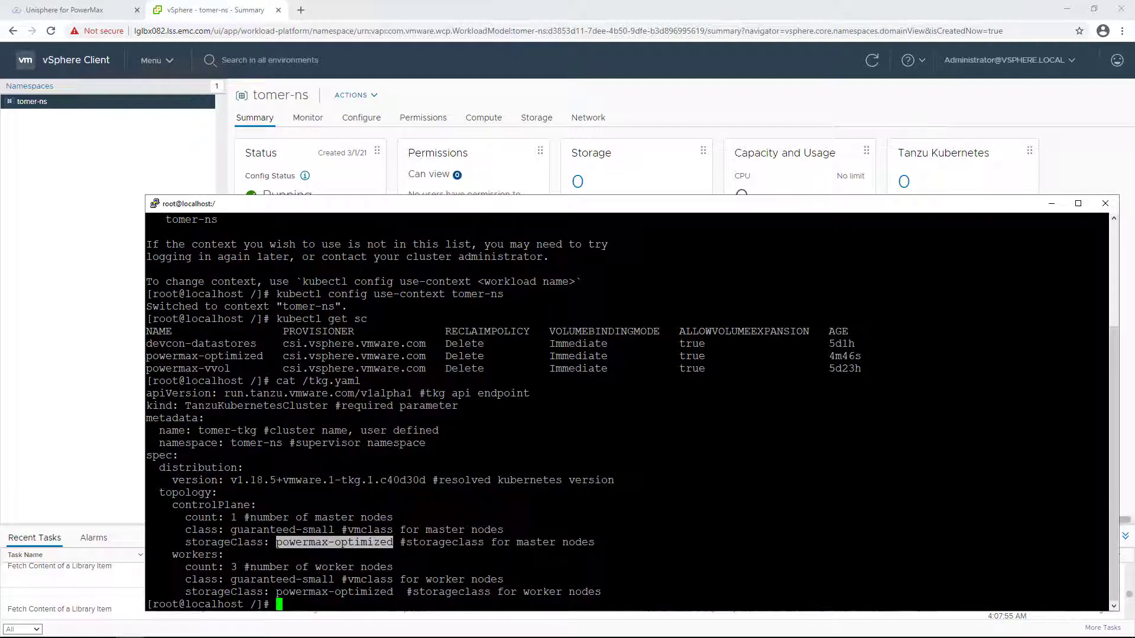
double_click(335, 592)
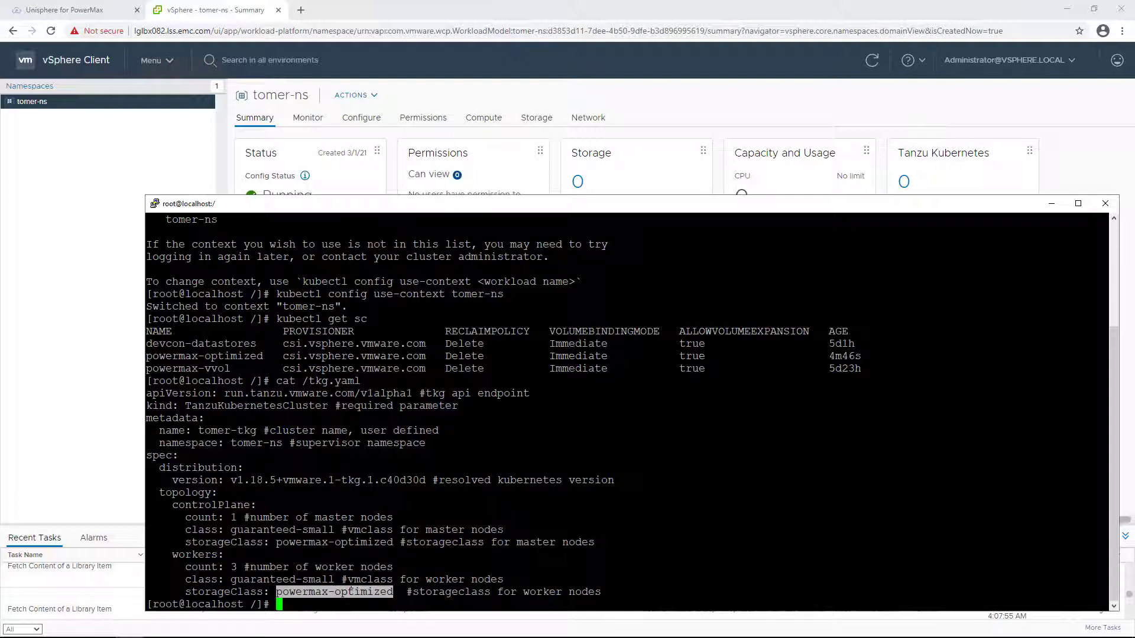
left_click(335, 592)
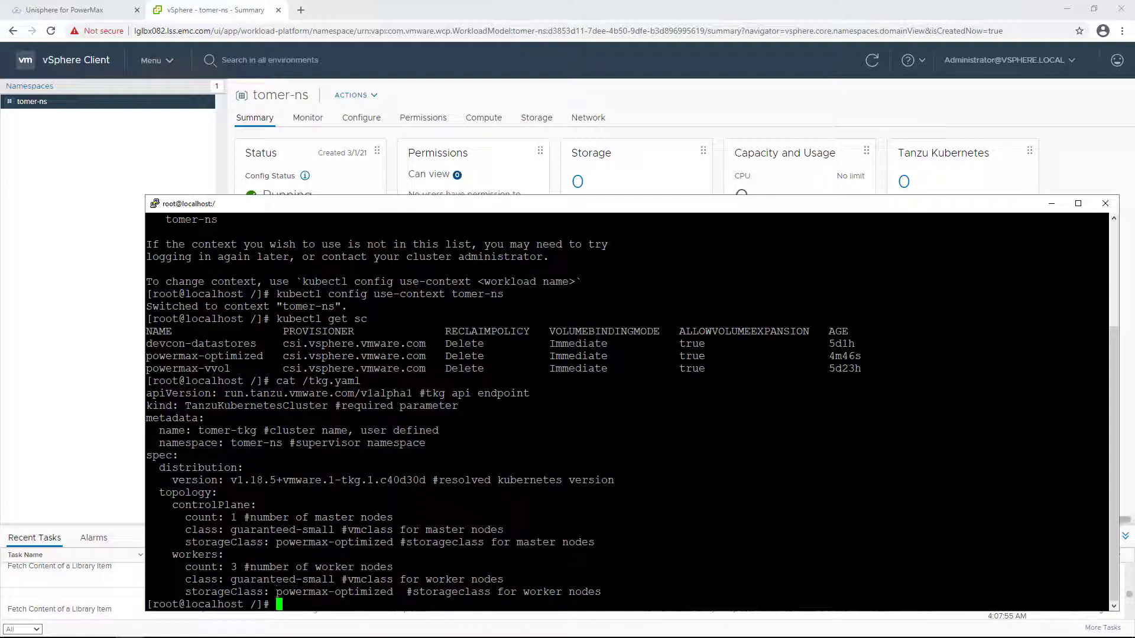
type("kubectl create -f /tkg.yaml")
key("Return")
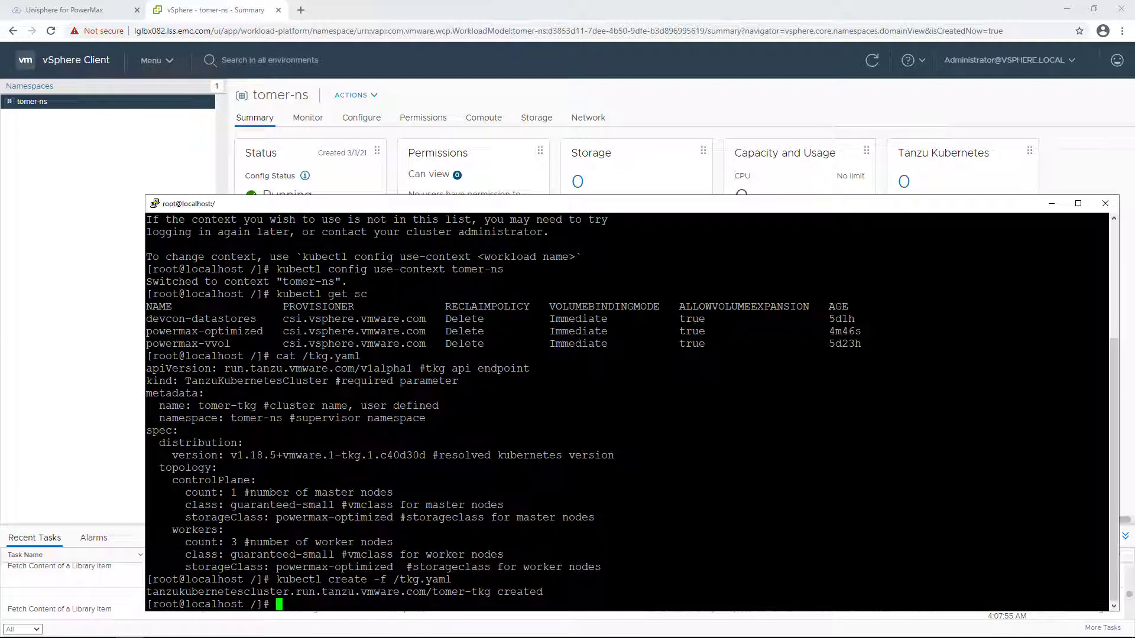
In the vSphere Client inventory, inspect the tomer-tkg control plane VM's datastores and a worker VM's summary.
left_click(77, 65)
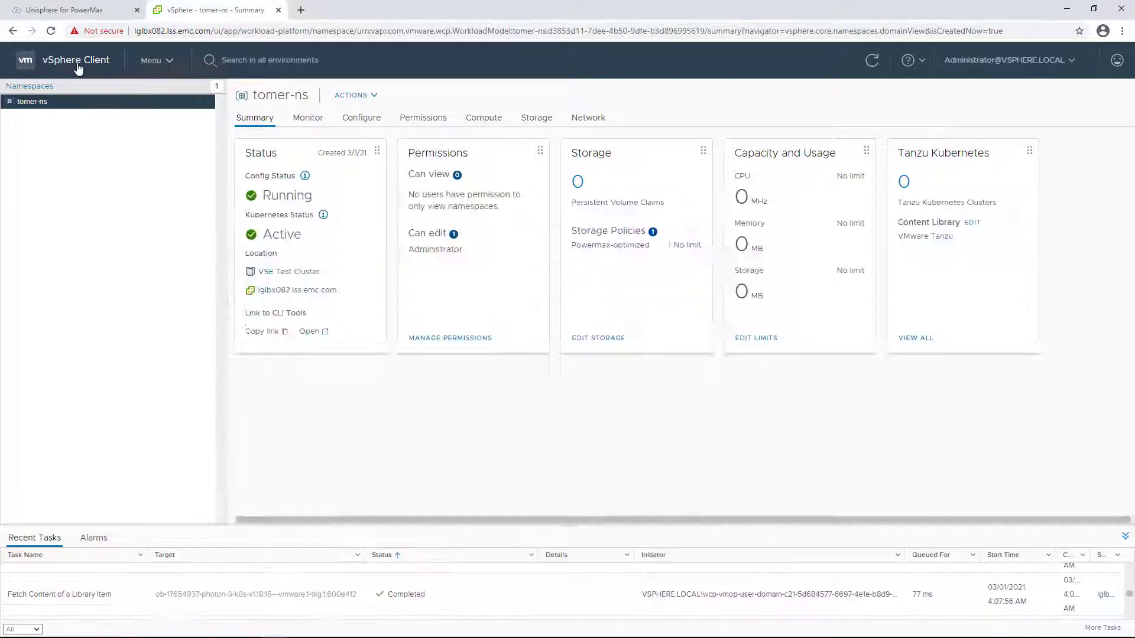
left_click(265, 158)
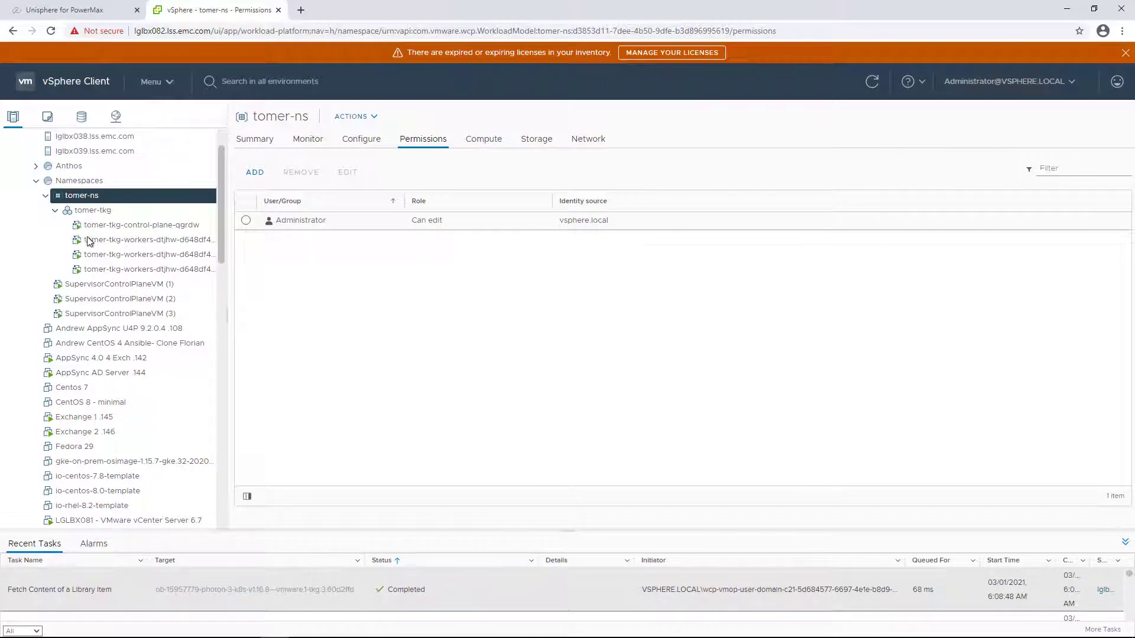
left_click(112, 226)
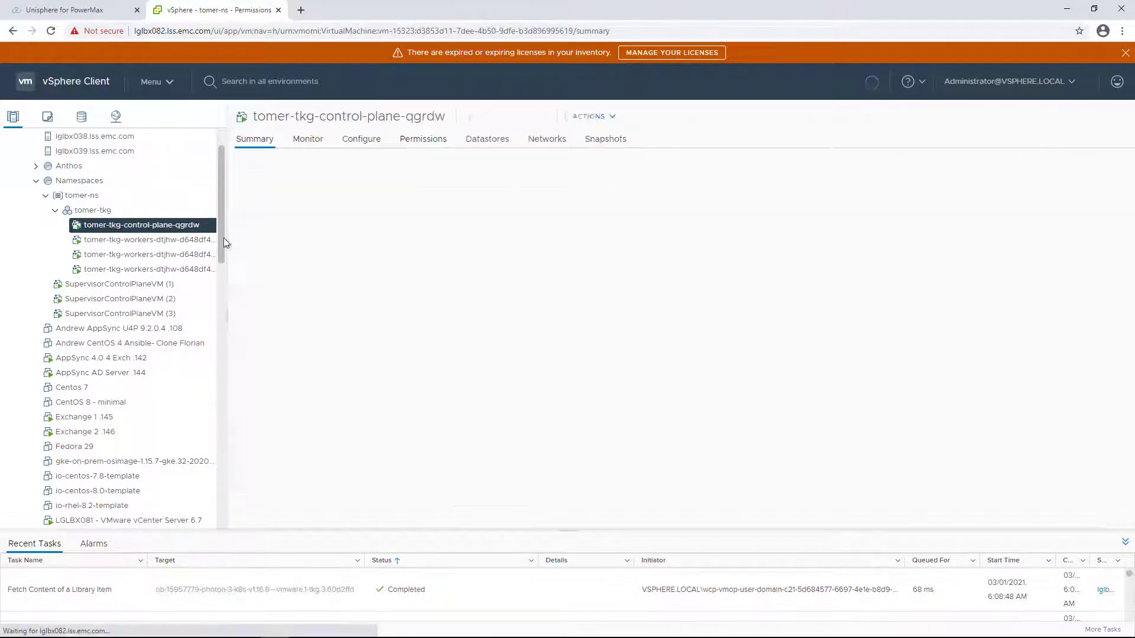
left_click(488, 144)
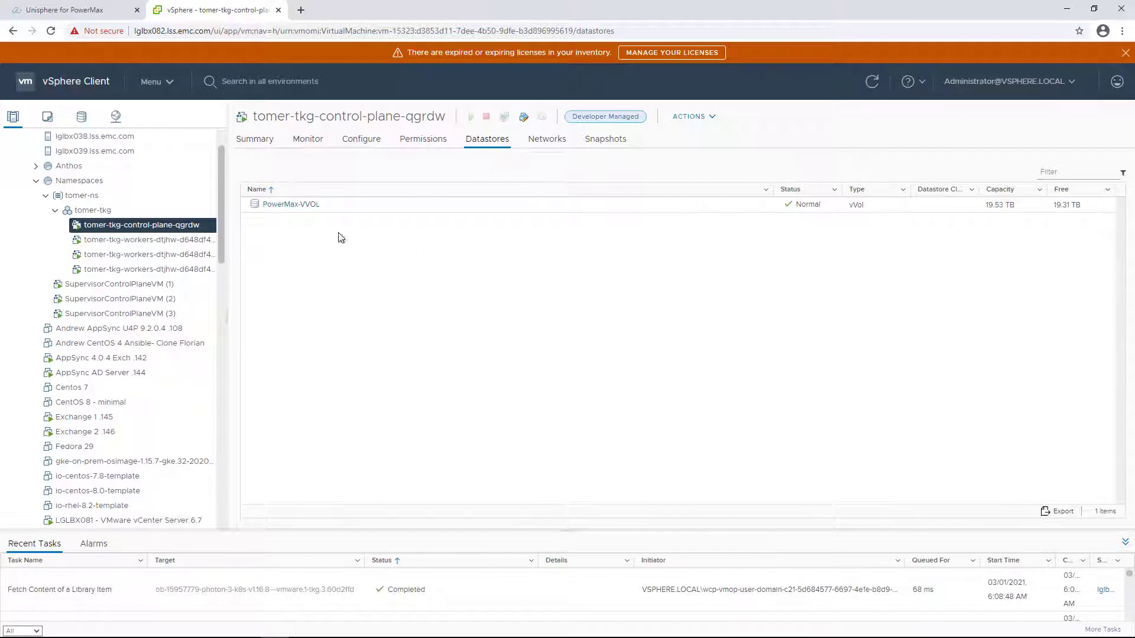
left_click(141, 255)
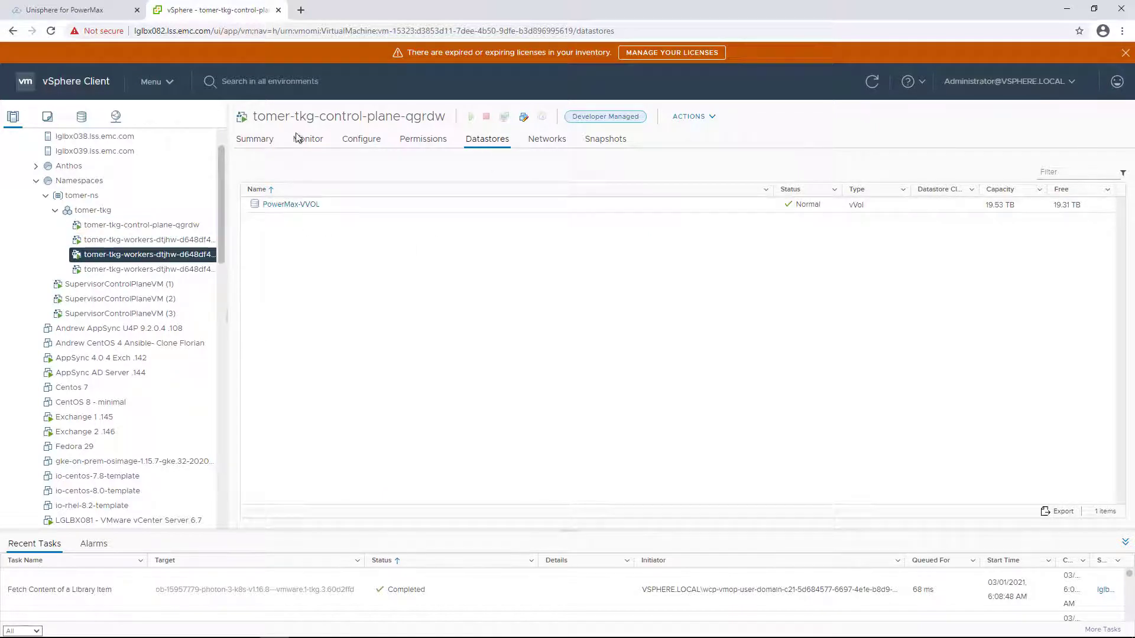
left_click(259, 140)
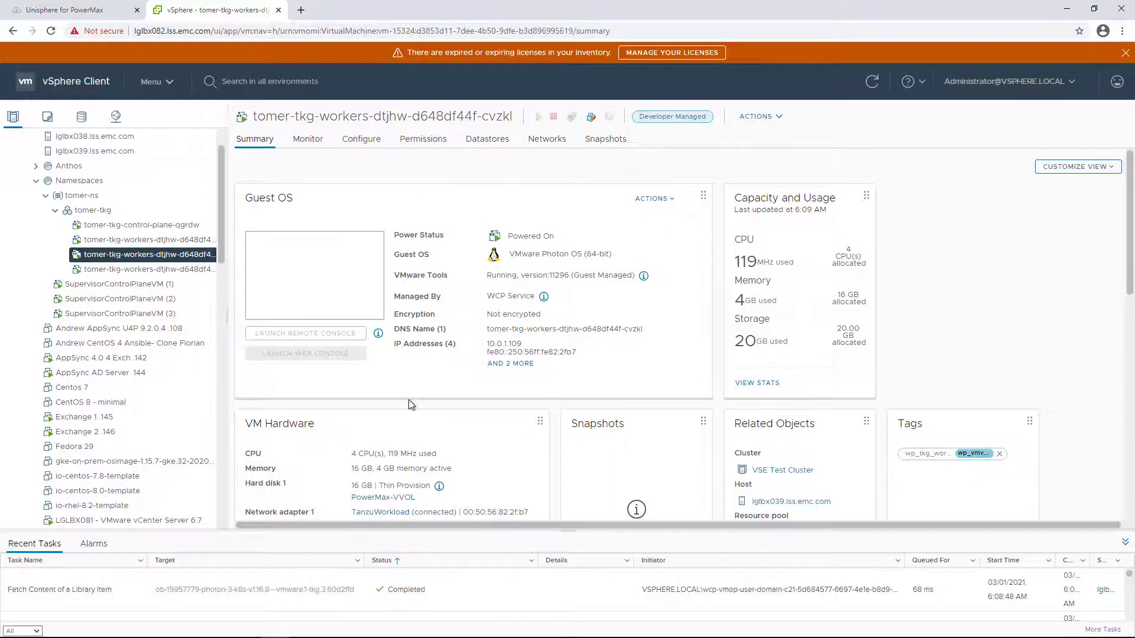
In the terminal, log in with kubectl vsphere to cluster tomer-tkg in namespace tomer-ns on server 10.247.144.133, entering the administrator account's password.
key("alt+Tab")
key("shift+Insert")
key("Return")
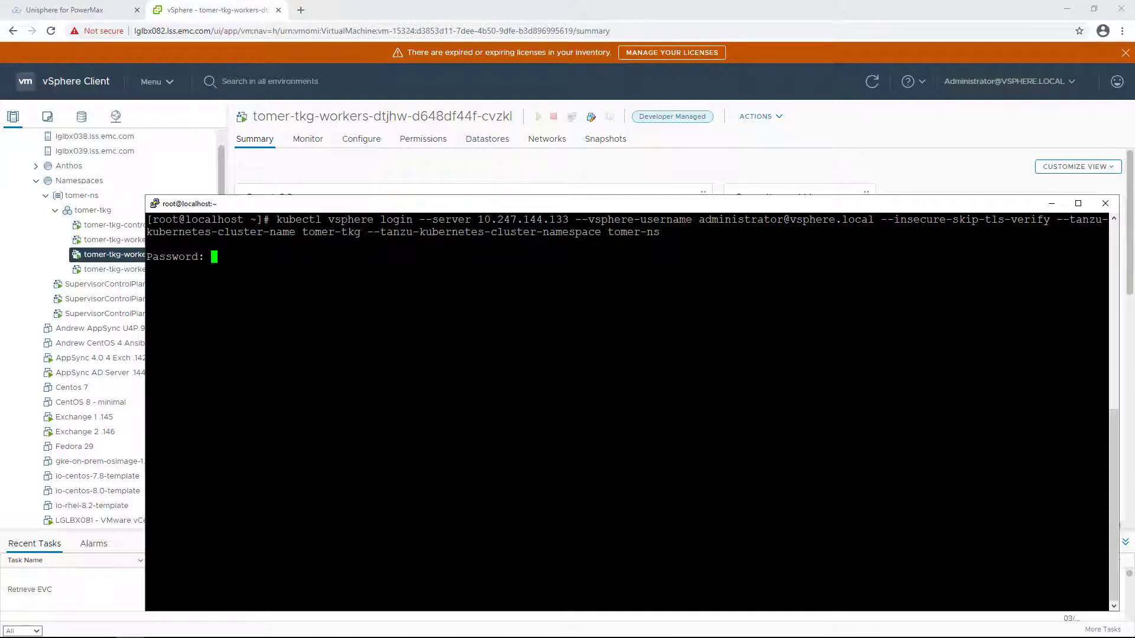
key("Return")
List the Tanzu Kubernetes cluster's storage classes and nodes with kubectl get sc and kubectl get nodes.
type("kubectl get sc")
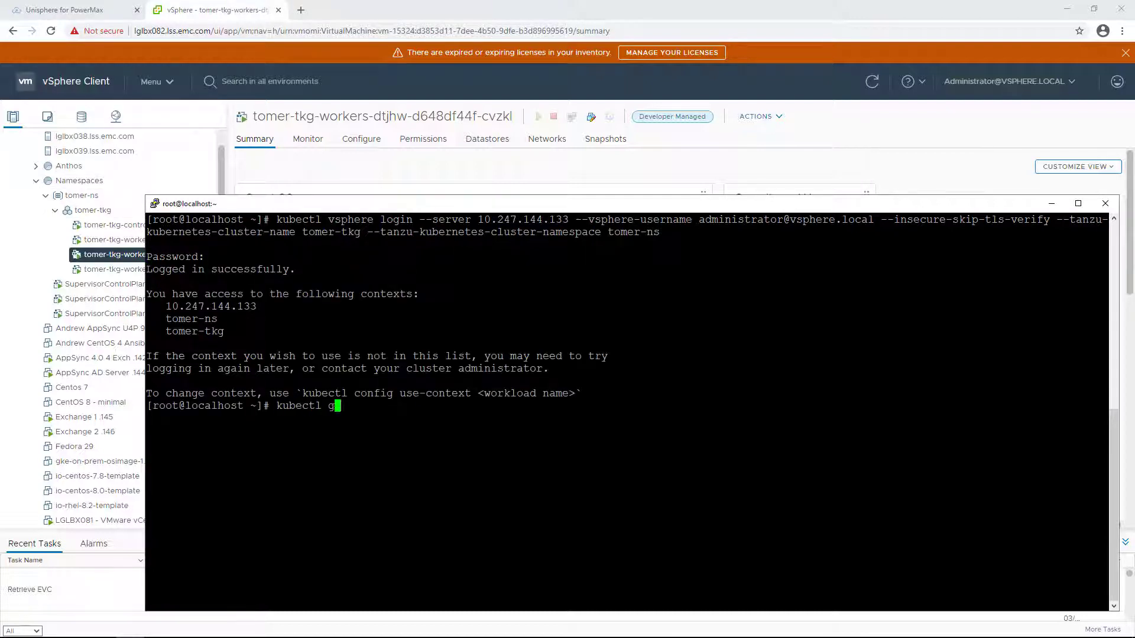
key("Return")
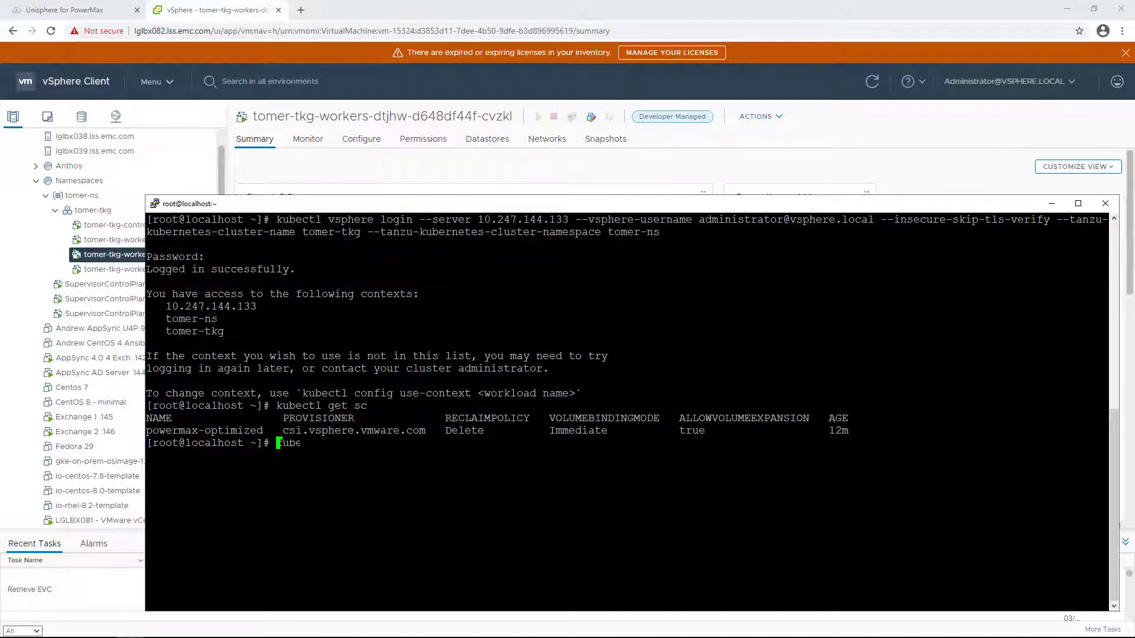
double_click(249, 431)
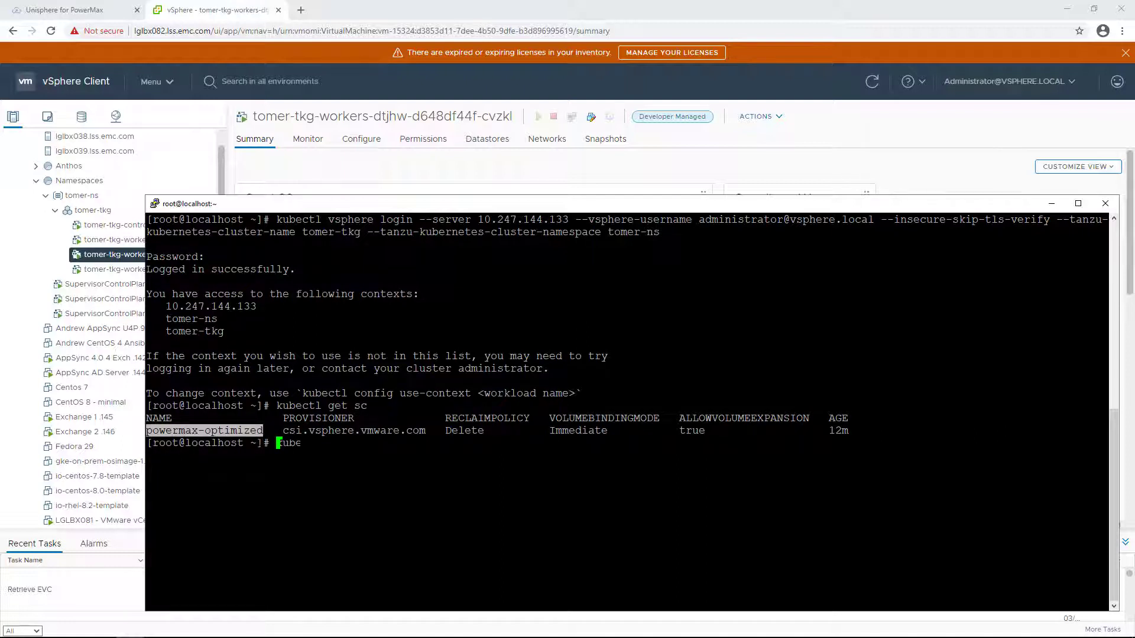
left_click(248, 431)
type("kubec")
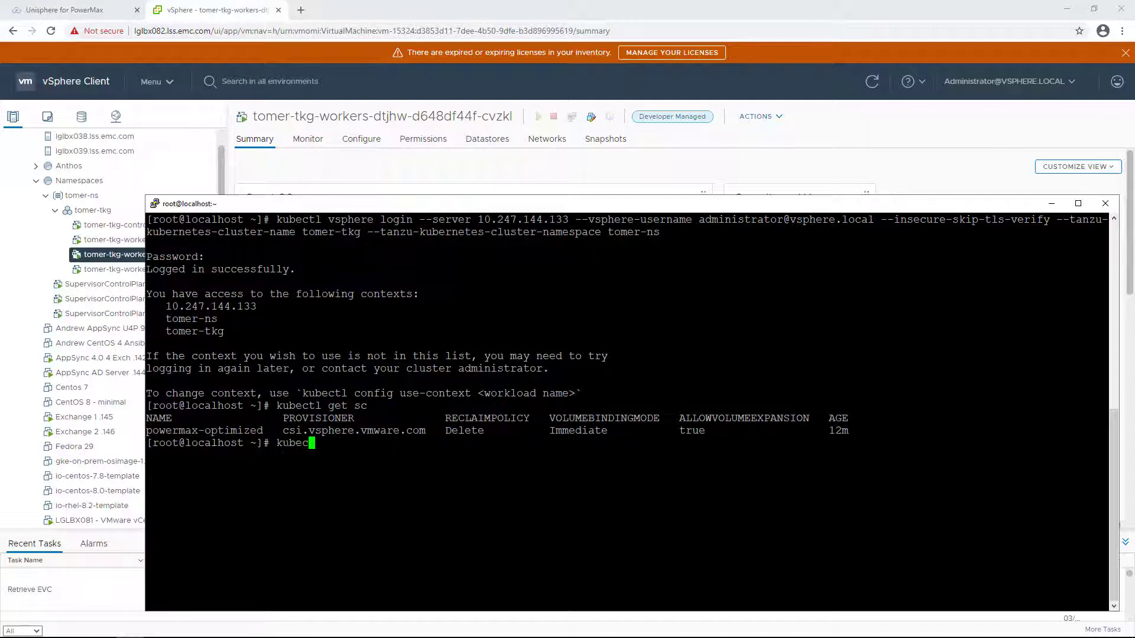
type("tl get nodes")
key("Return")
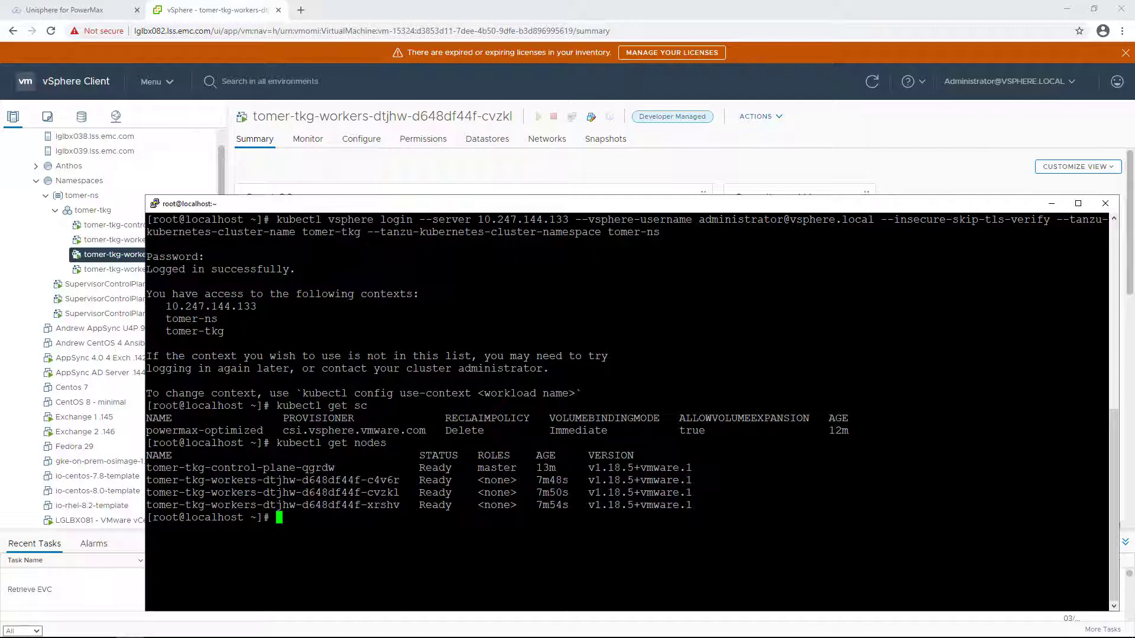
Print the Yugabyte manifest to check its storage class, and deploy it with kubectl create -f /yuga.yaml.
type("cat yugabyte.yaml")
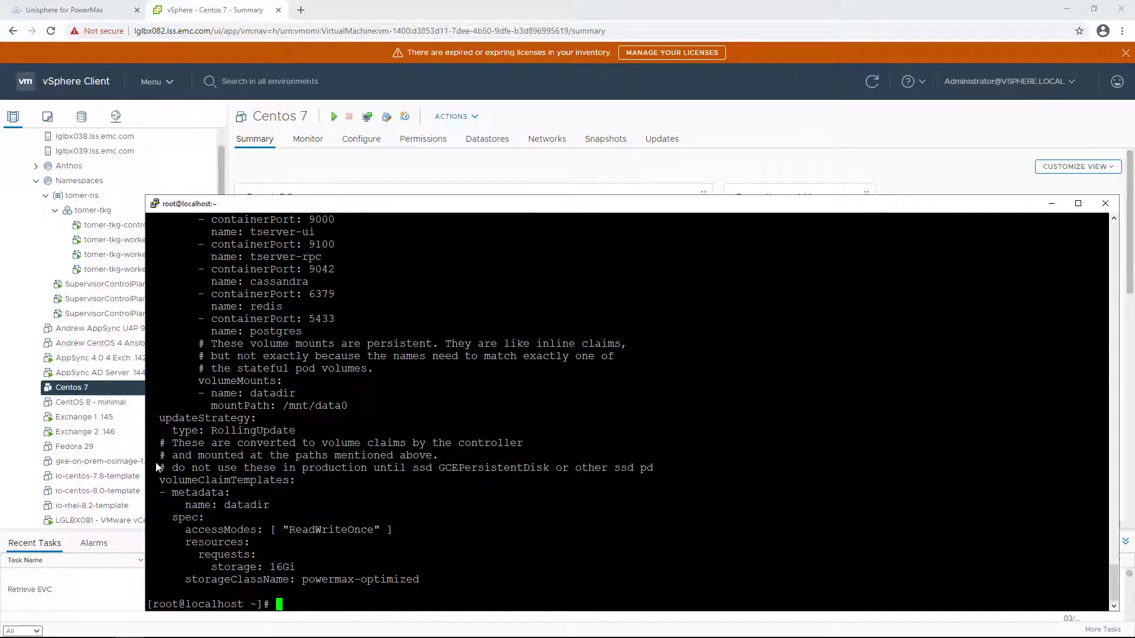
double_click(357, 578)
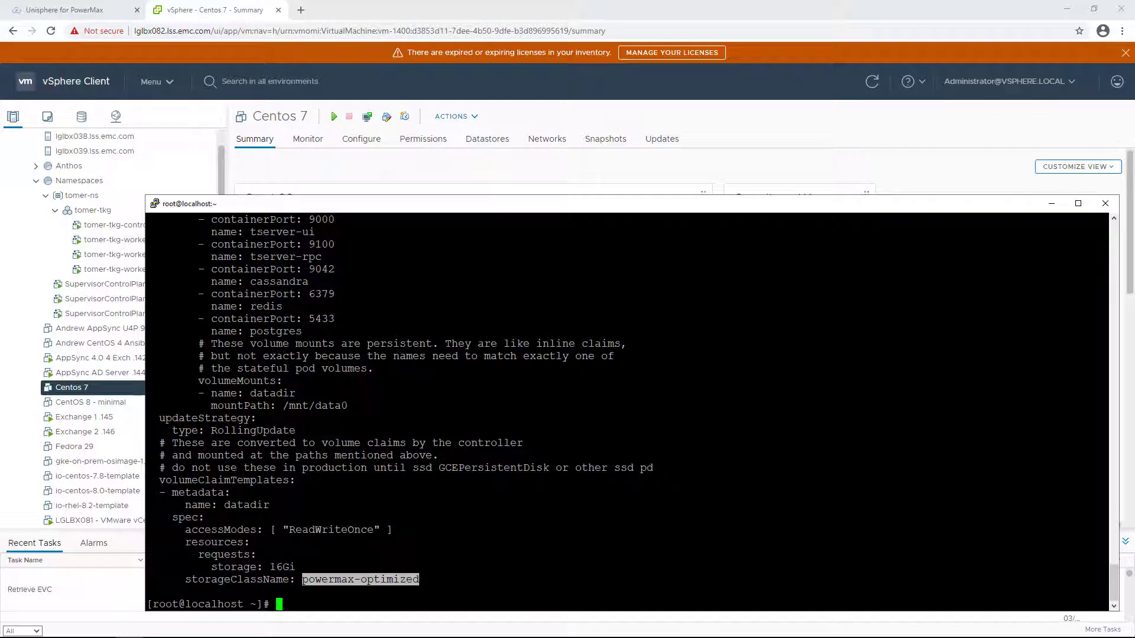
left_click(449, 570)
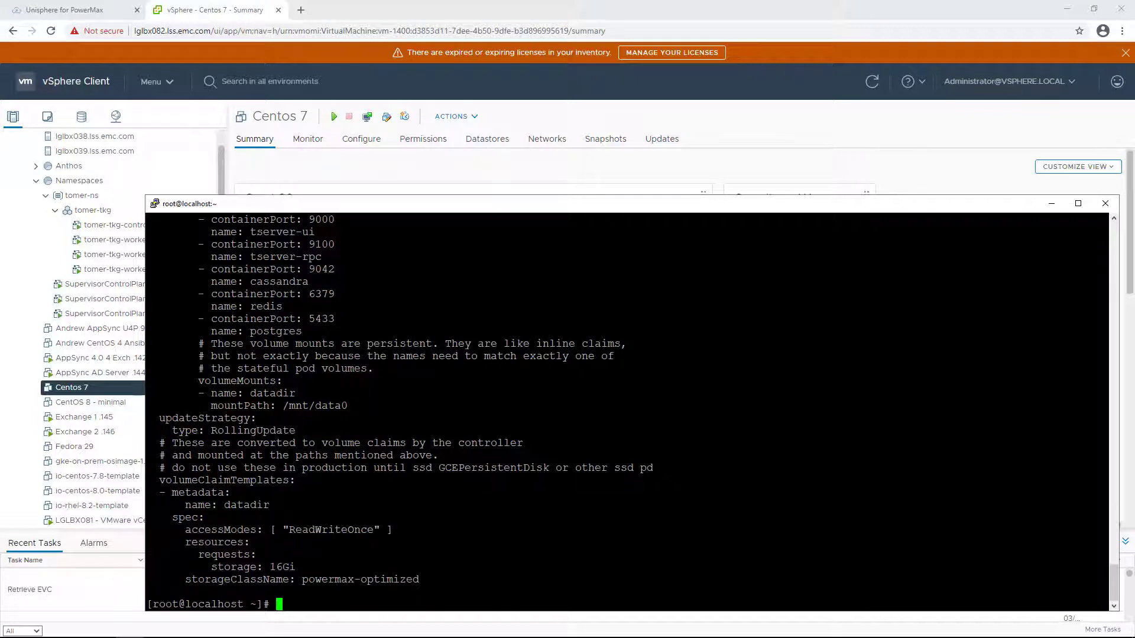
type("kubectl create -f /yug")
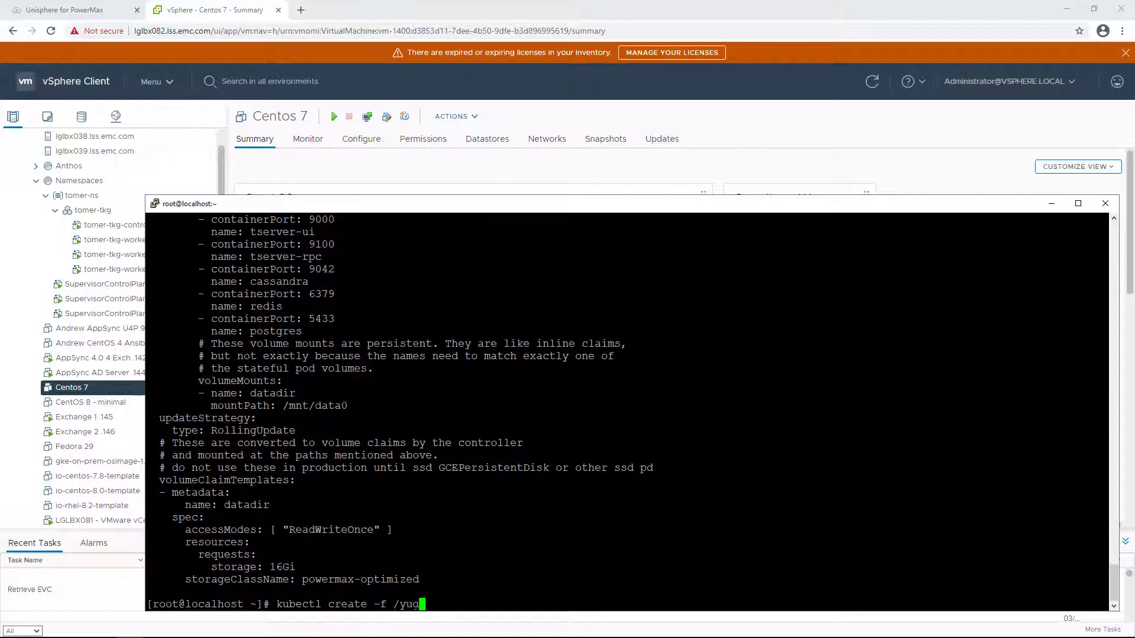
key("Tab")
key("Return")
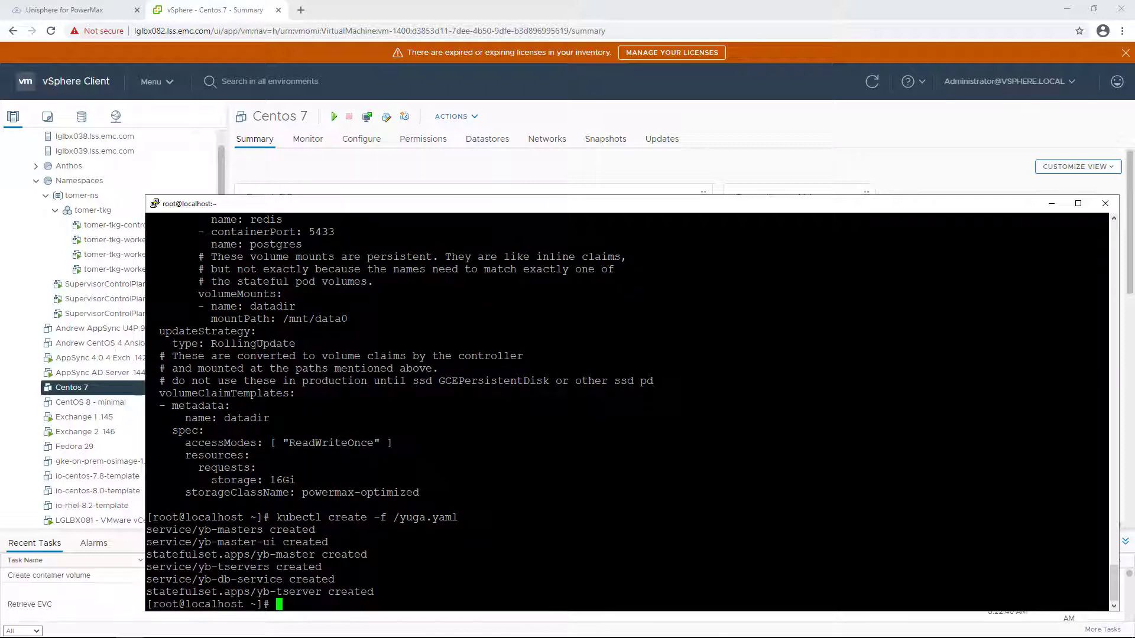
In the vSphere Client, enlarge the recent tasks area to examine the container volume tasks.
left_click(120, 531)
left_click_drag(120, 530, 223, 338)
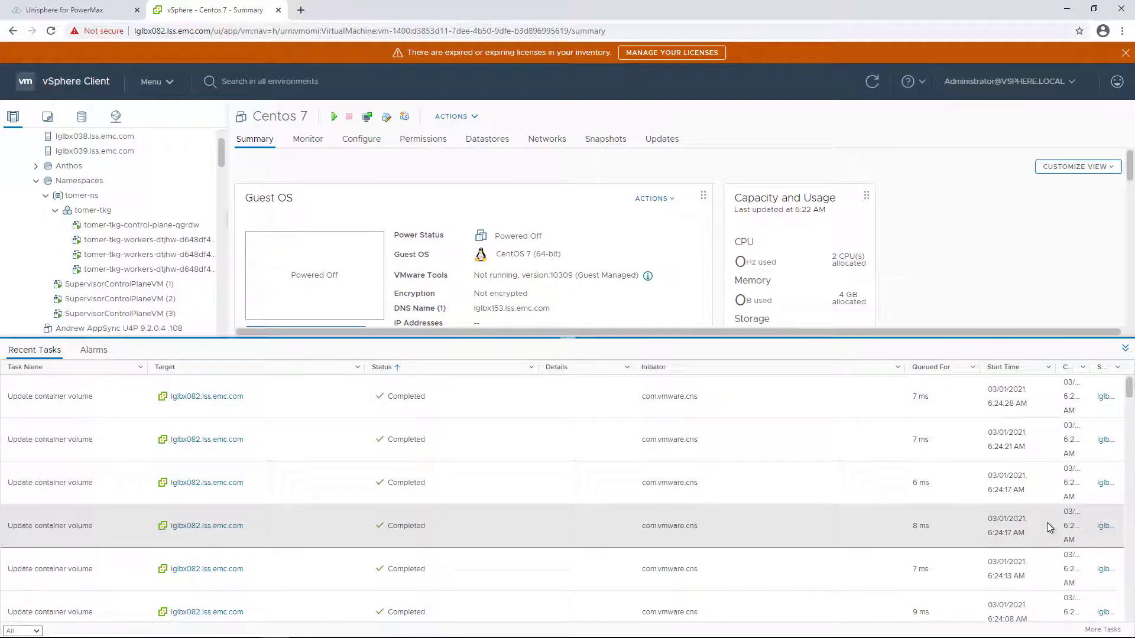
In the terminal, list the deployment's persistent volume claims, persistent volumes and pods with kubectl get pvc, pv and pods.
key("alt+Tab")
type("k")
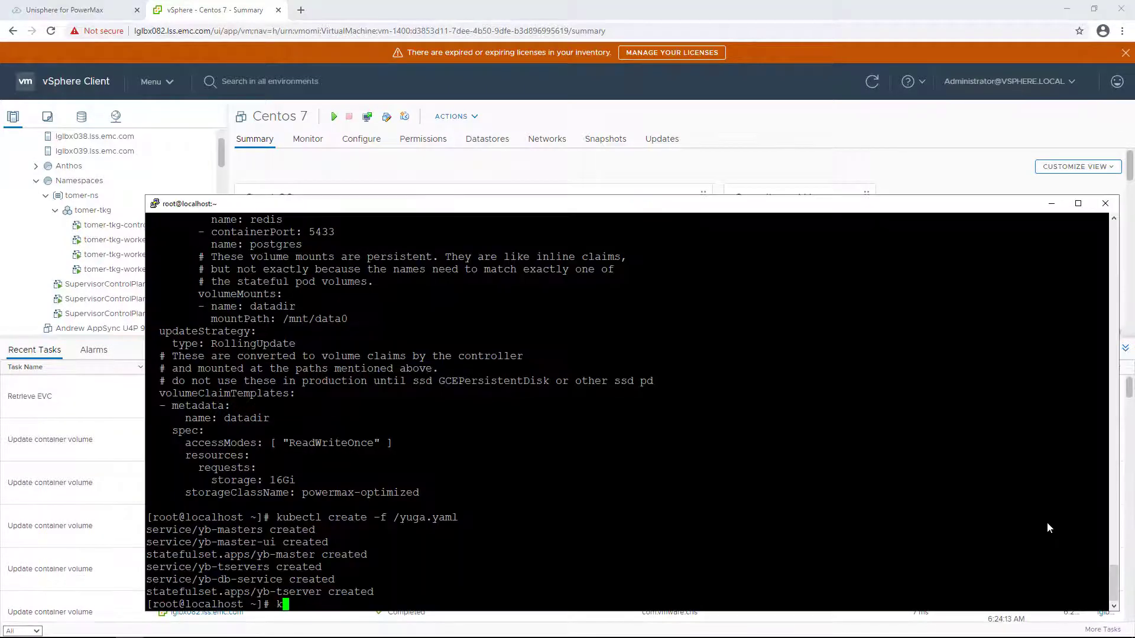
type("ubectl get pvc")
key("Return")
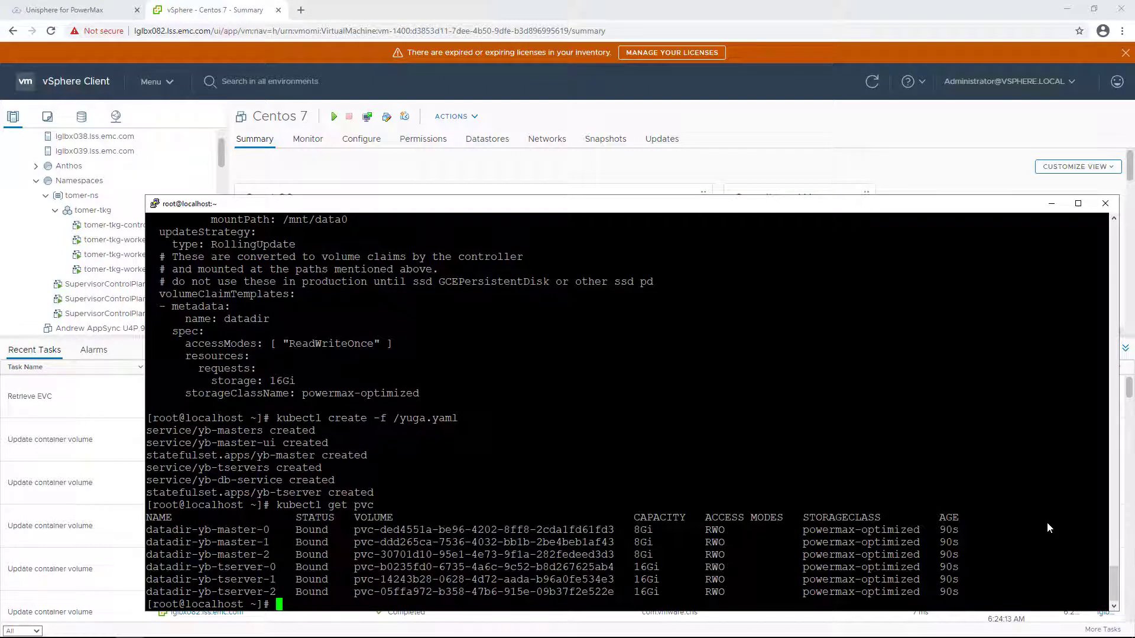
type("kubectl get pv")
key("Return")
type("kubectl get pods")
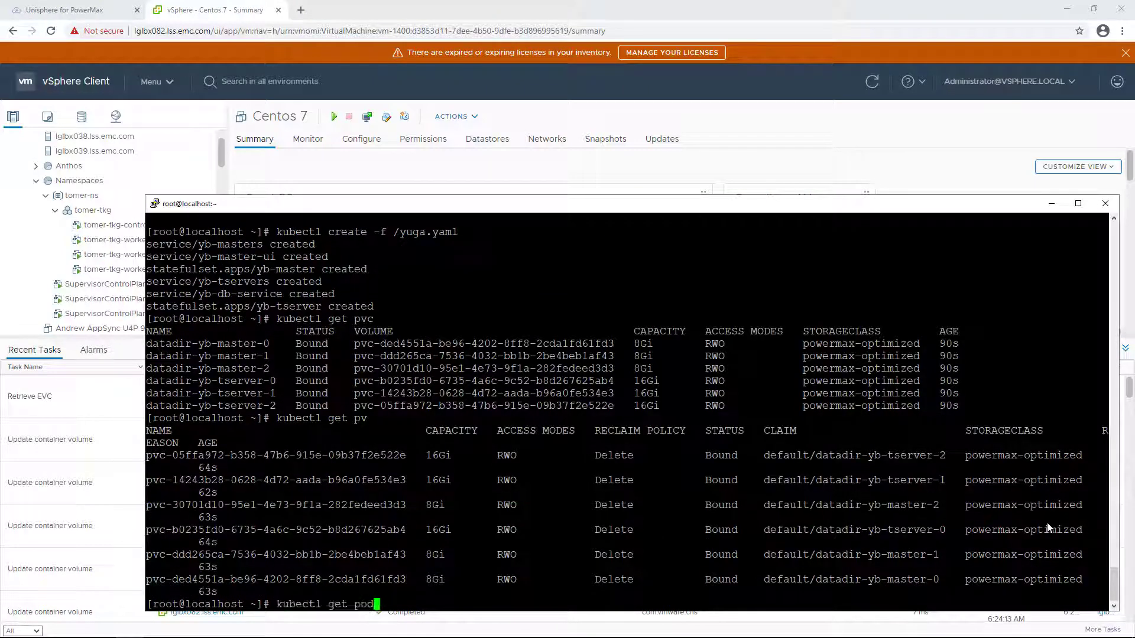
key("Return")
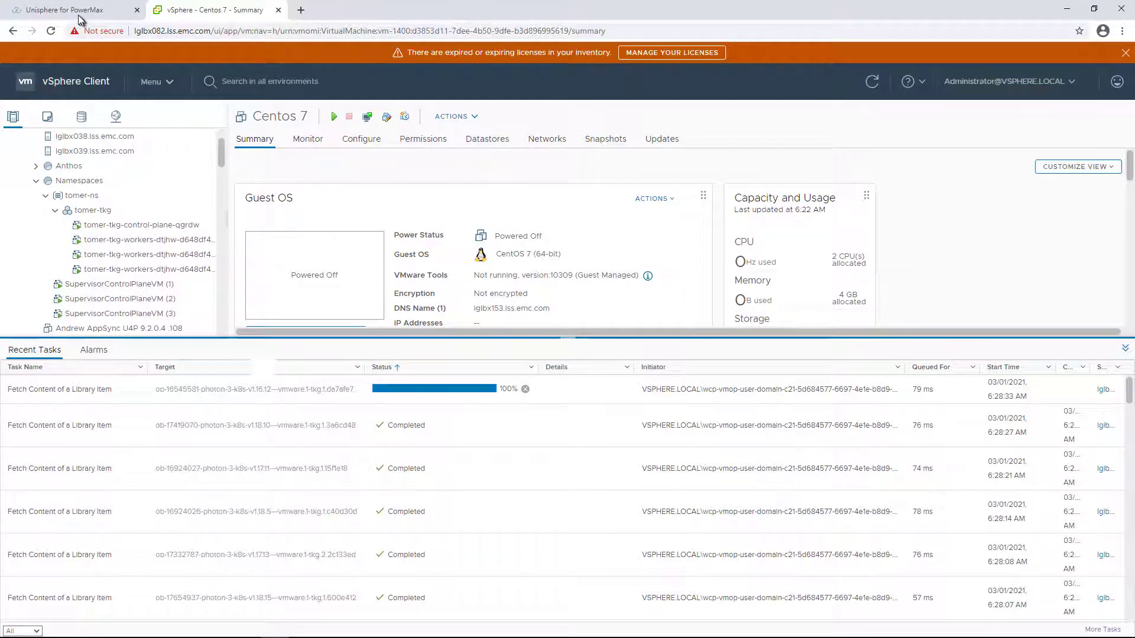
Switch to Unisphere for PowerMax and view its registered VMware vCenters and ESXi servers.
left_click(81, 12)
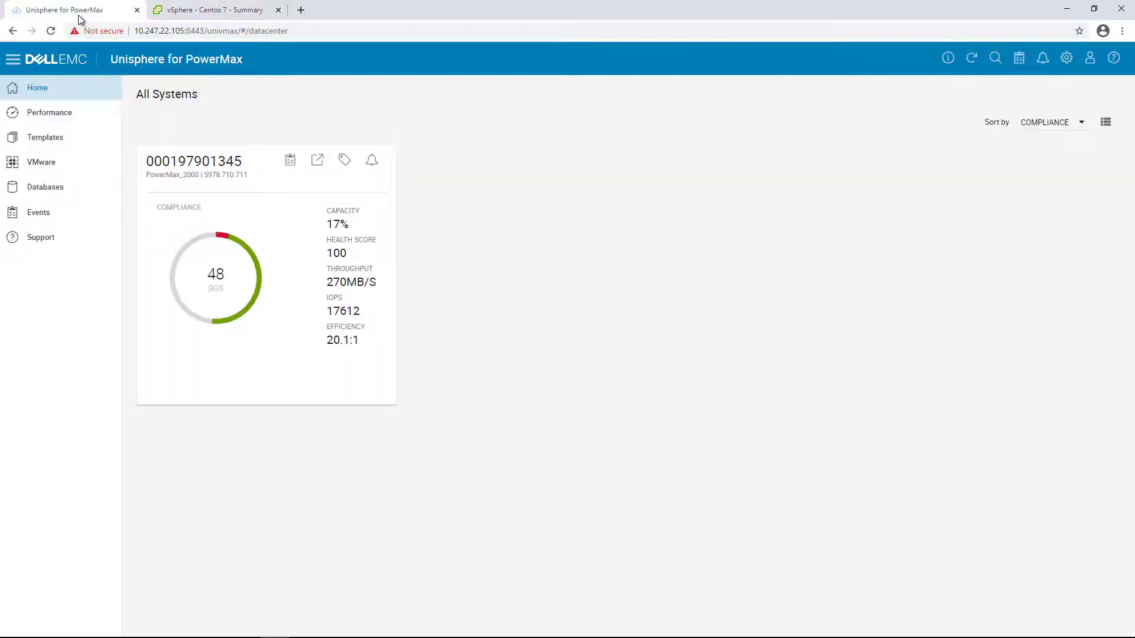
left_click(52, 164)
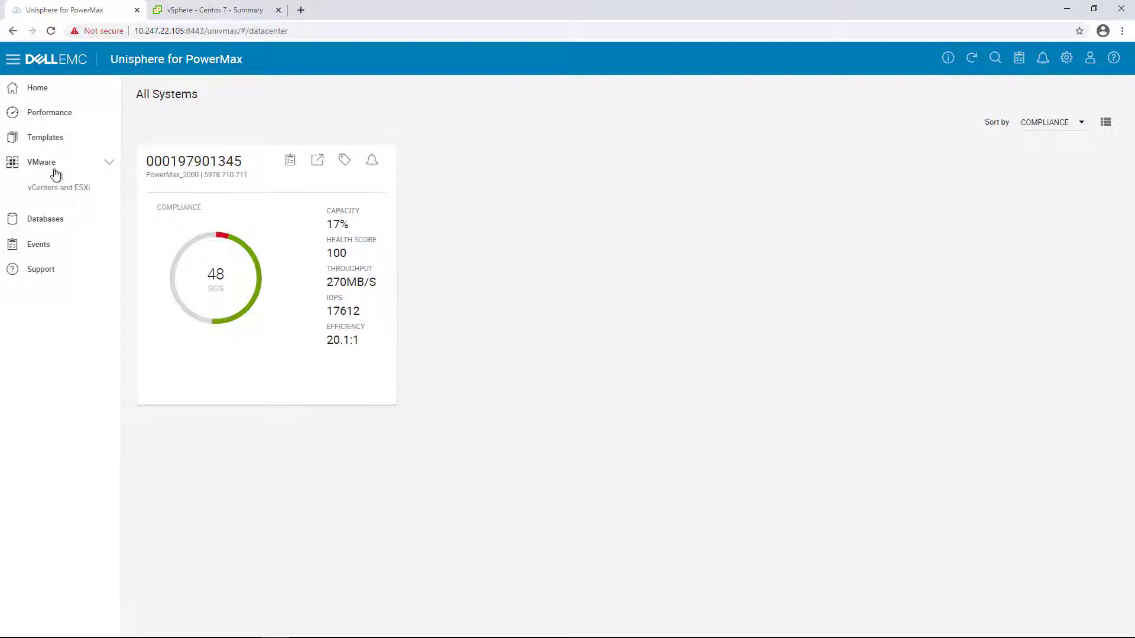
left_click(60, 187)
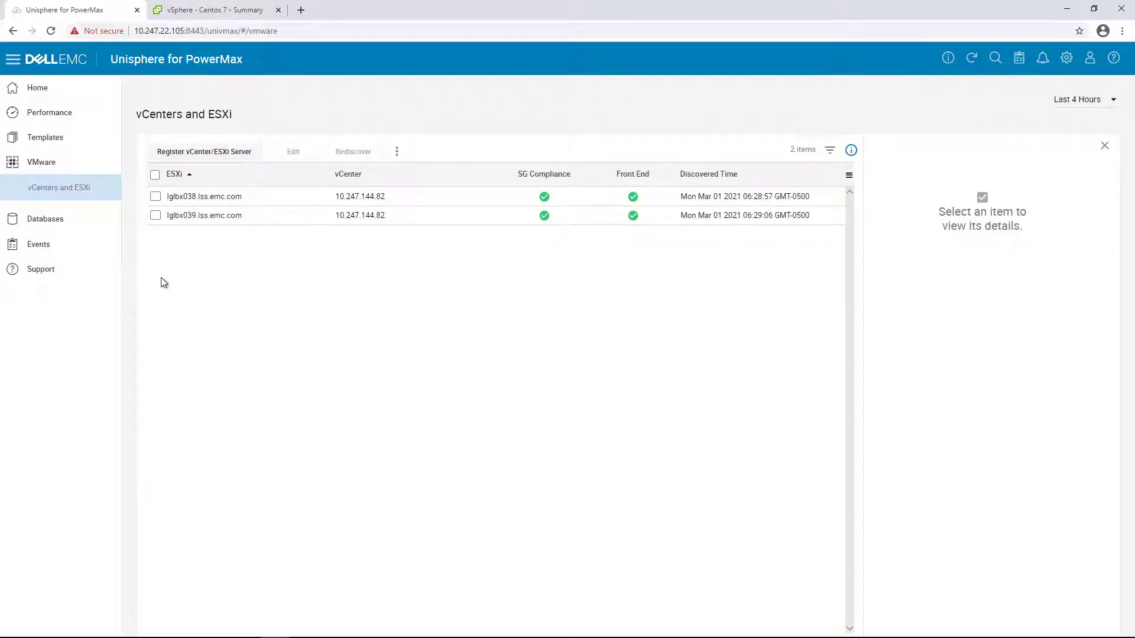
On ESXi host lglbx039.lss.emc.com, view the details of the TKG worker virtual machine ending in c4v6r and open its virtual disks list.
left_click(155, 215)
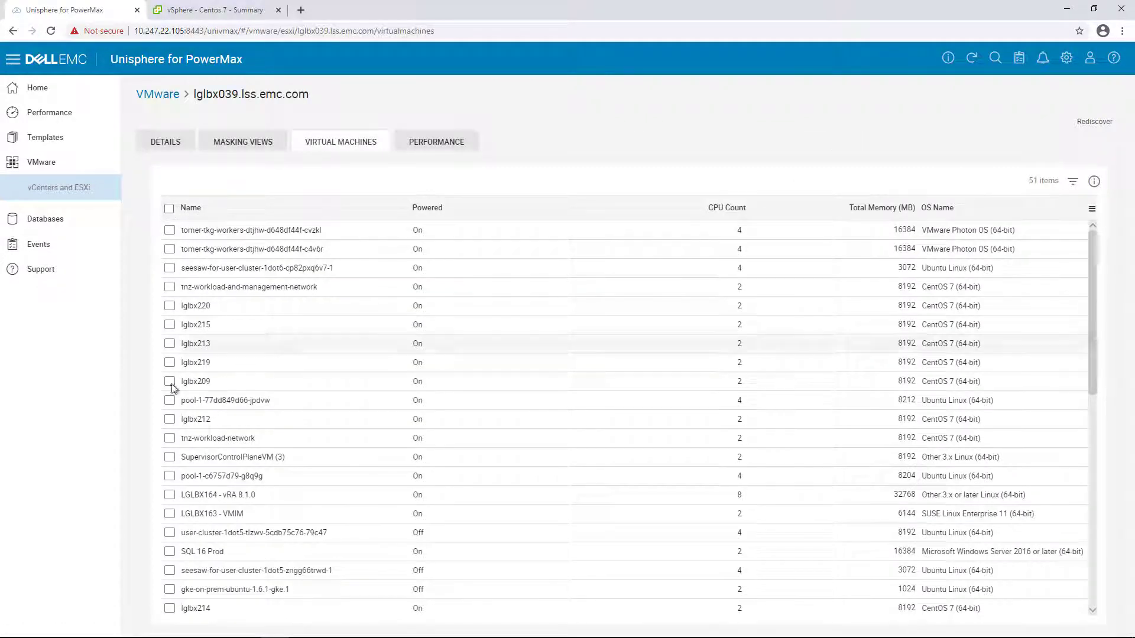
left_click(169, 249)
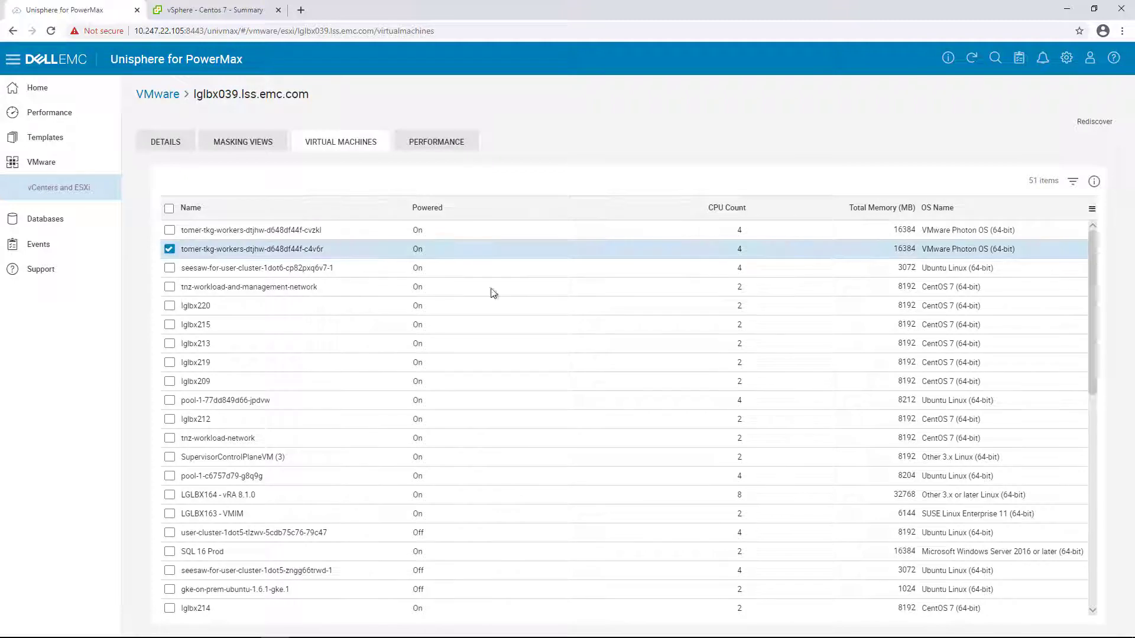
left_click(1094, 181)
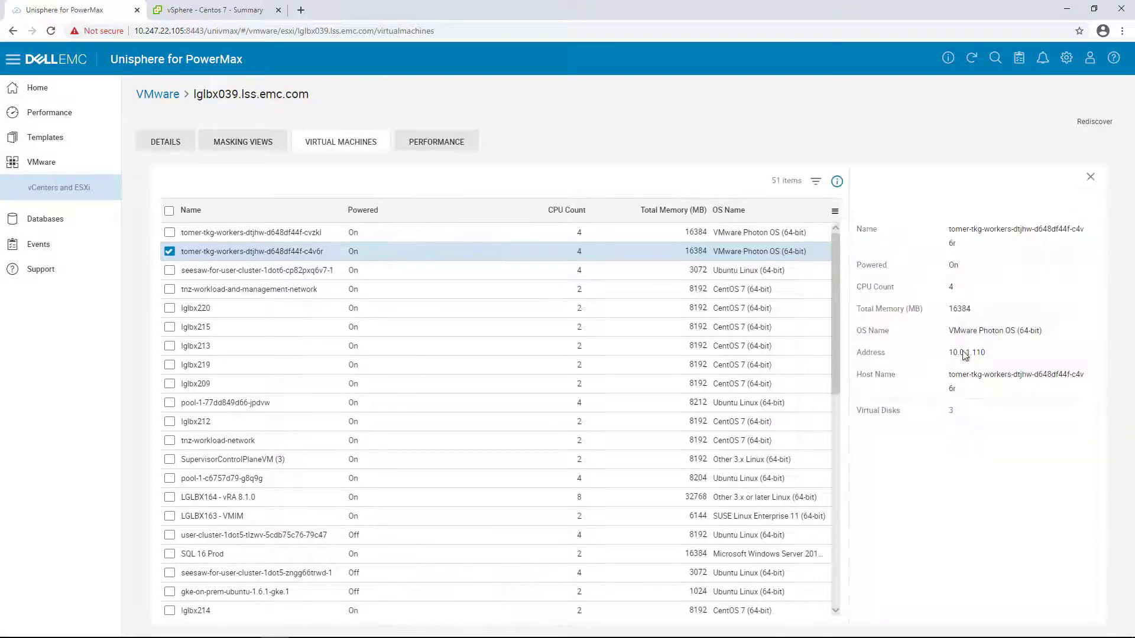
left_click(953, 411)
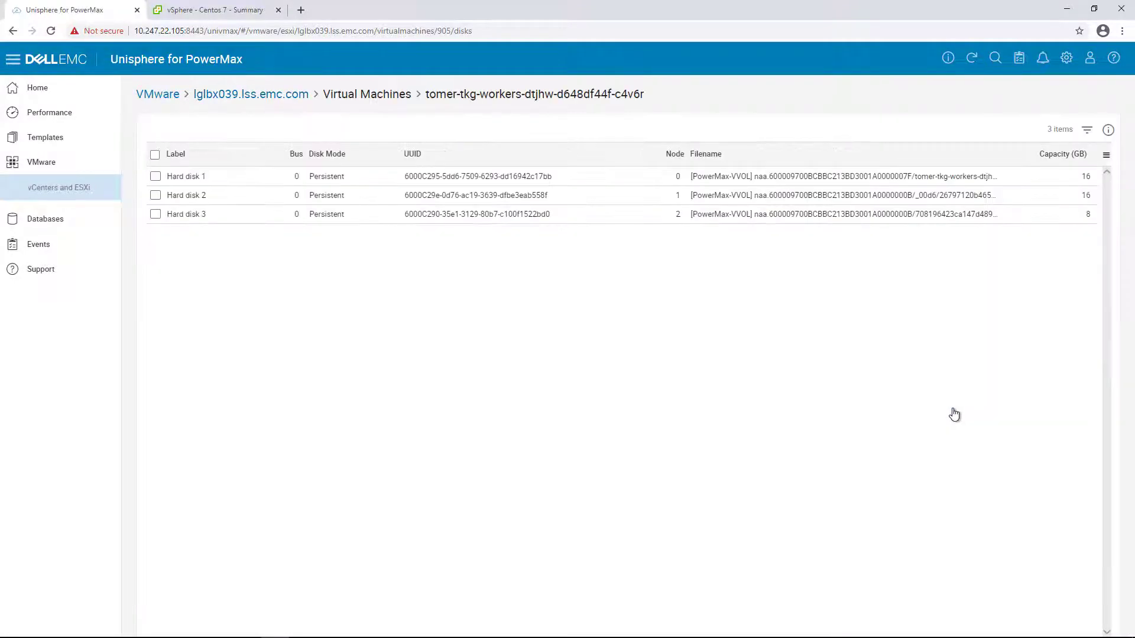
Show the details of the worker's Hard disk 2 to examine its vVol information, and select Hard disk 3 as well.
left_click(156, 197)
left_click(1108, 130)
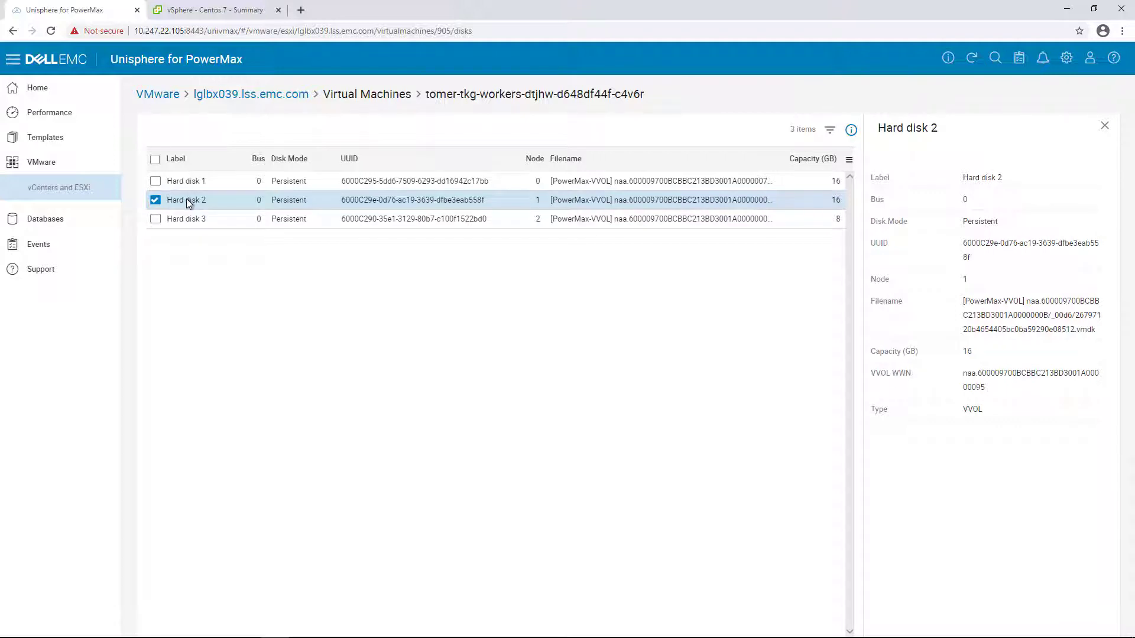
left_click(156, 219)
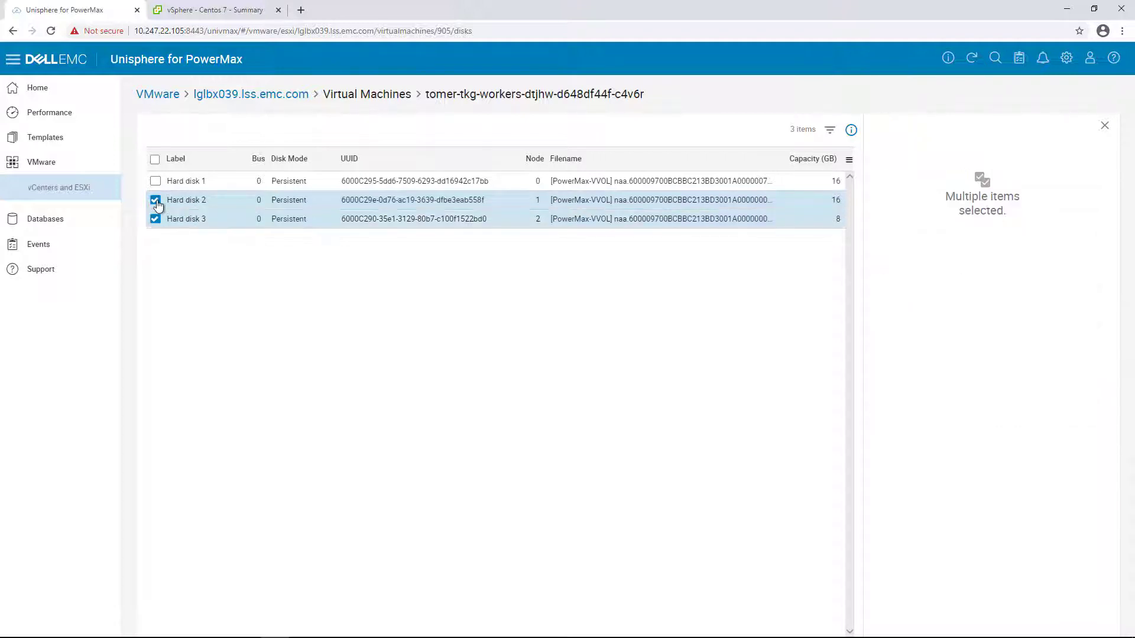